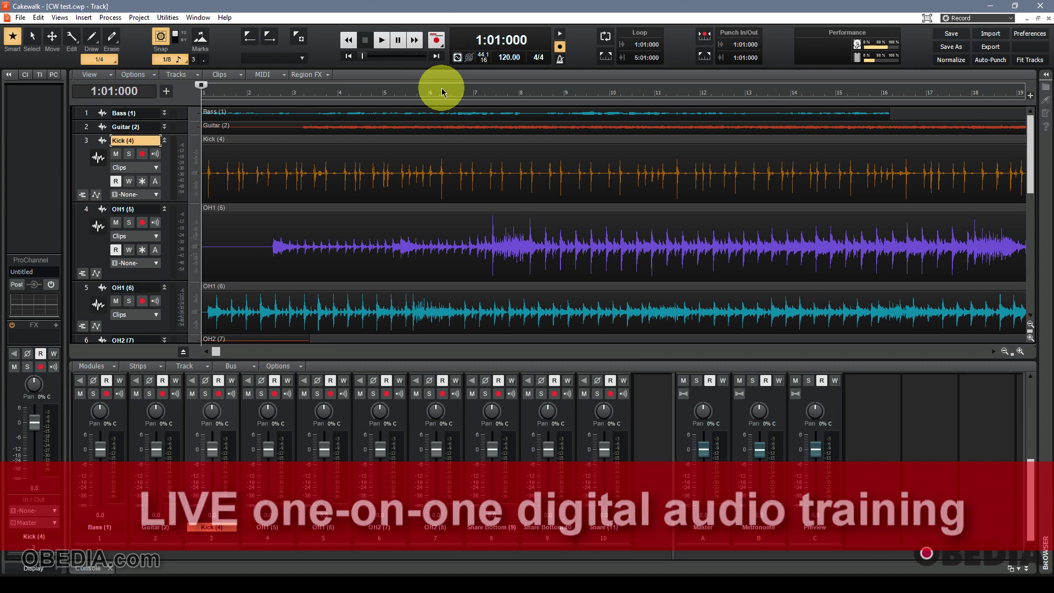
Step: Zoom the timeline out to about 36 measures so every clip is visible
mouse_move(442, 91)
left_mouse_down()
mouse_move(442, 103)
mouse_move(443, 92)
left_mouse_up()
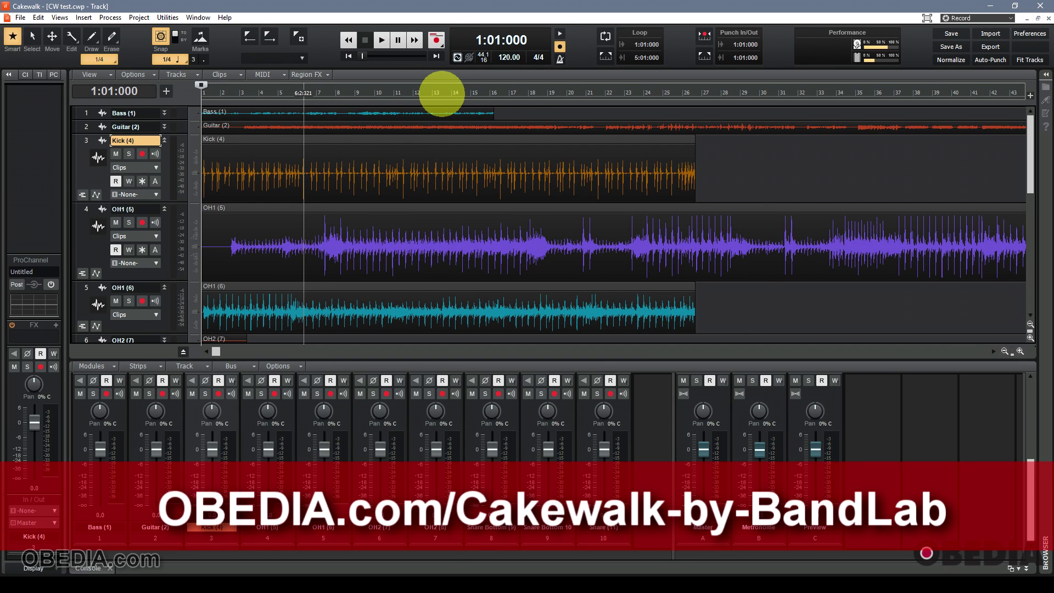
scroll(456, 201, "down", 3)
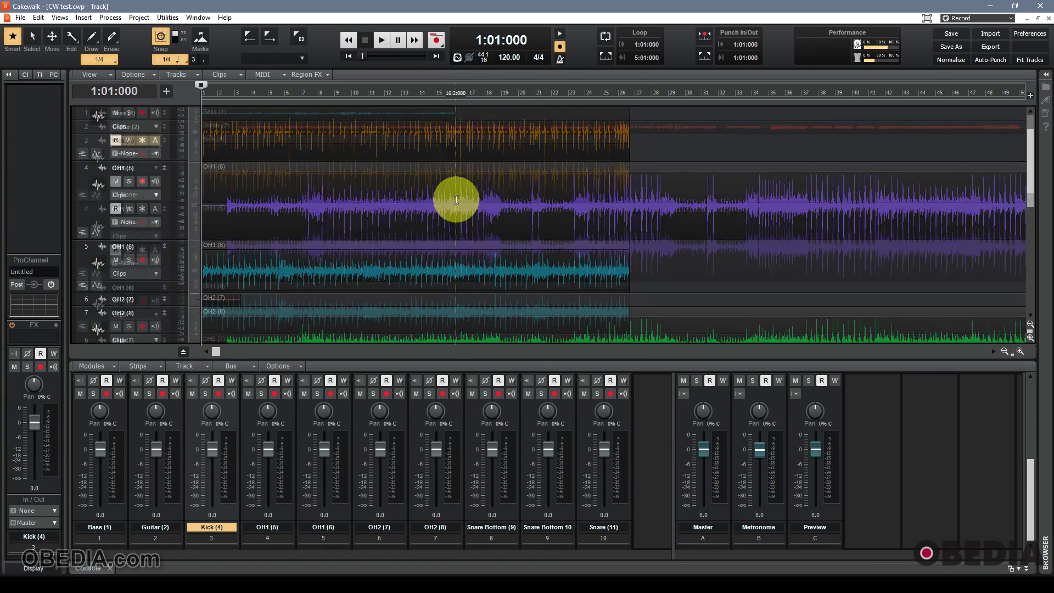
scroll(455, 199, "up", 3)
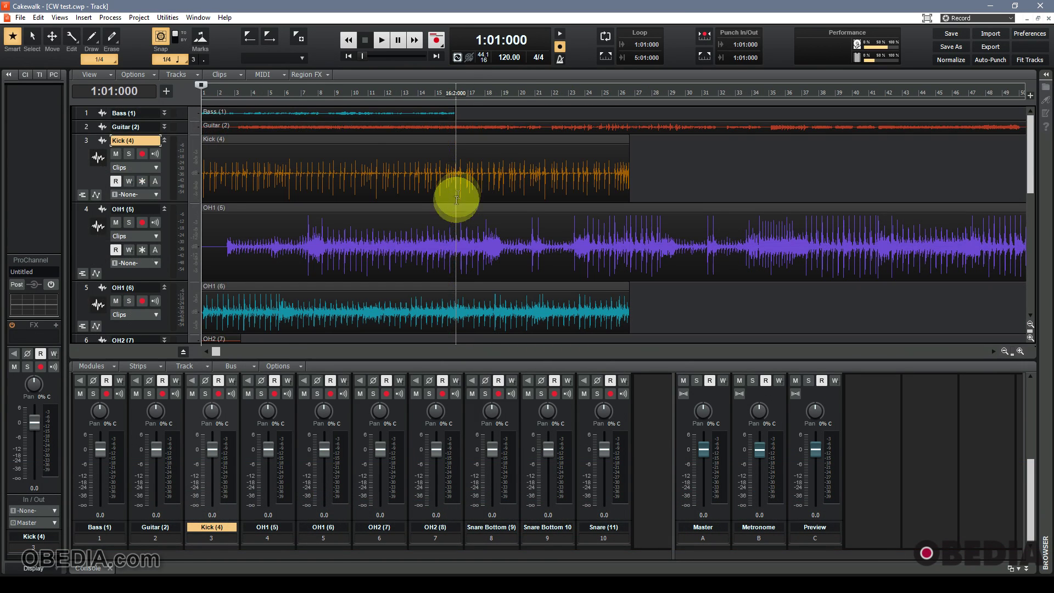
Step: Open Export Audio, name the file test2, and keep the Wave file type
left_click(22, 17)
mouse_move(37, 139)
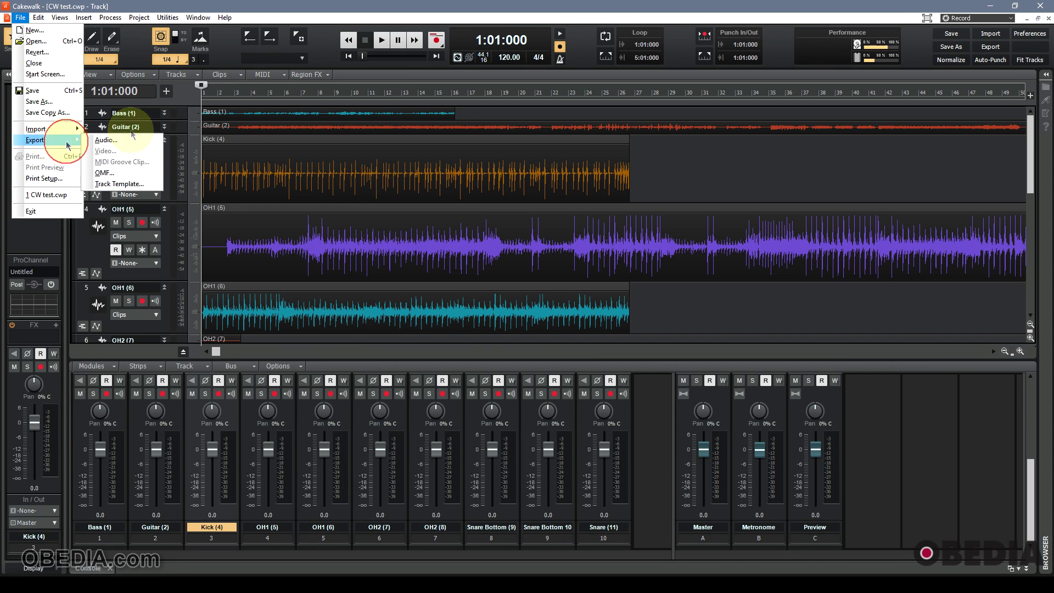
left_click(108, 140)
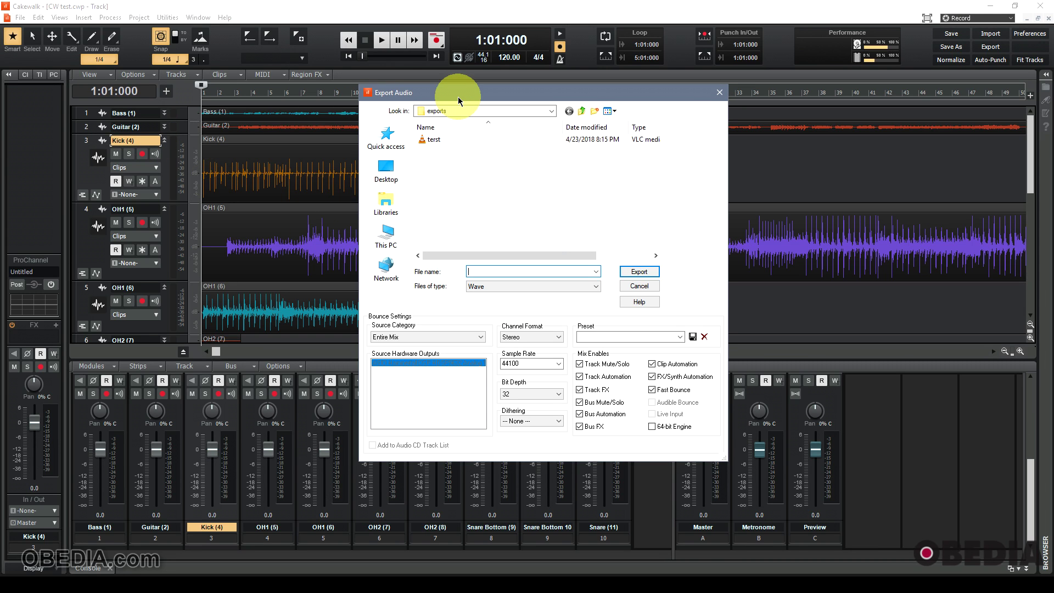
left_click(480, 272)
type("test2")
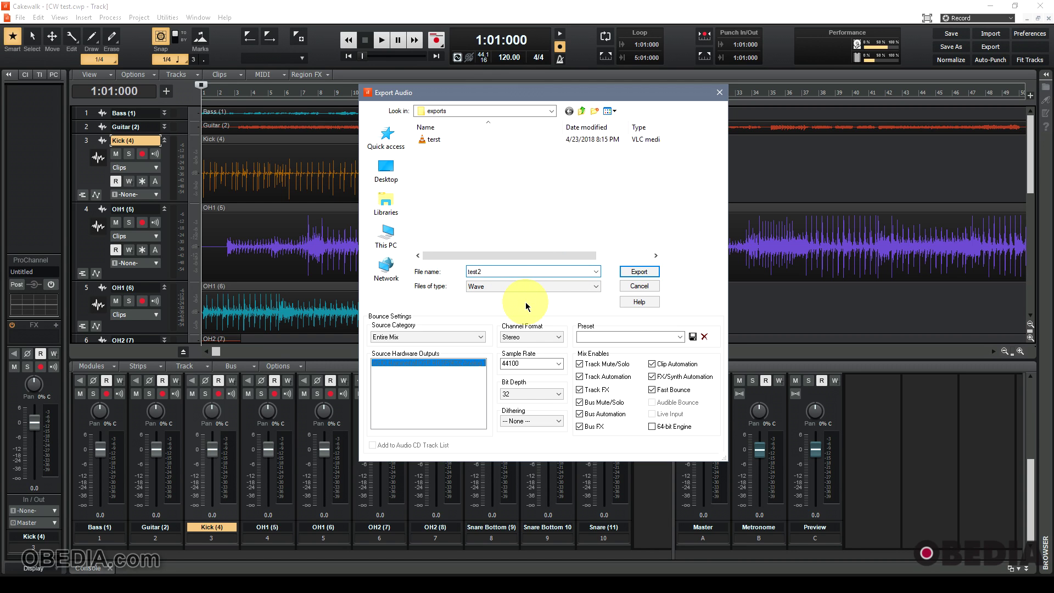
left_click(524, 287)
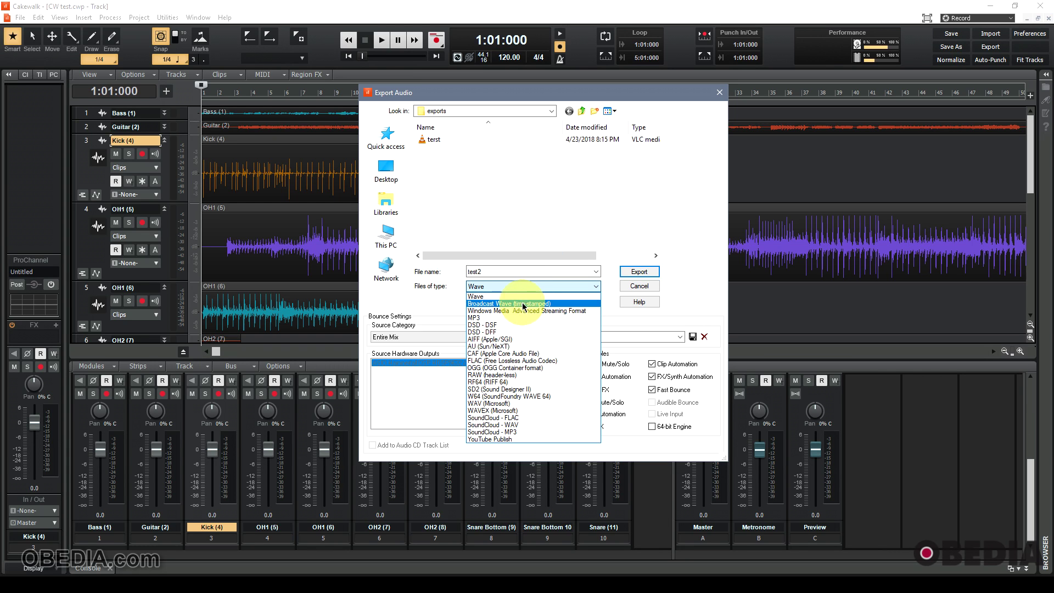
left_click(424, 308)
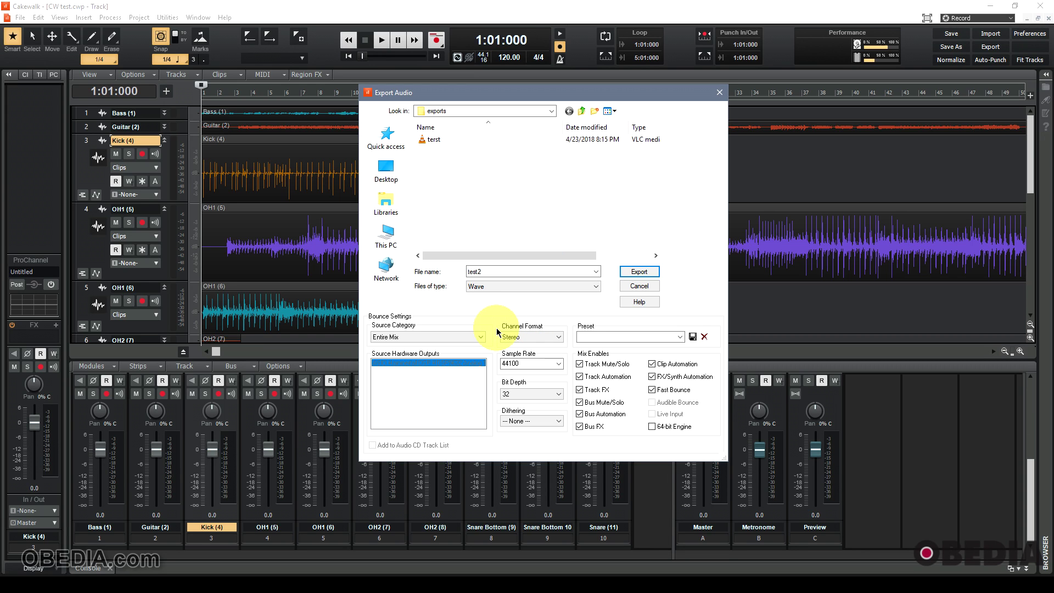
Step: Keep the export source as Entire Mix, stereo, at 44100 Hz
left_click(449, 337)
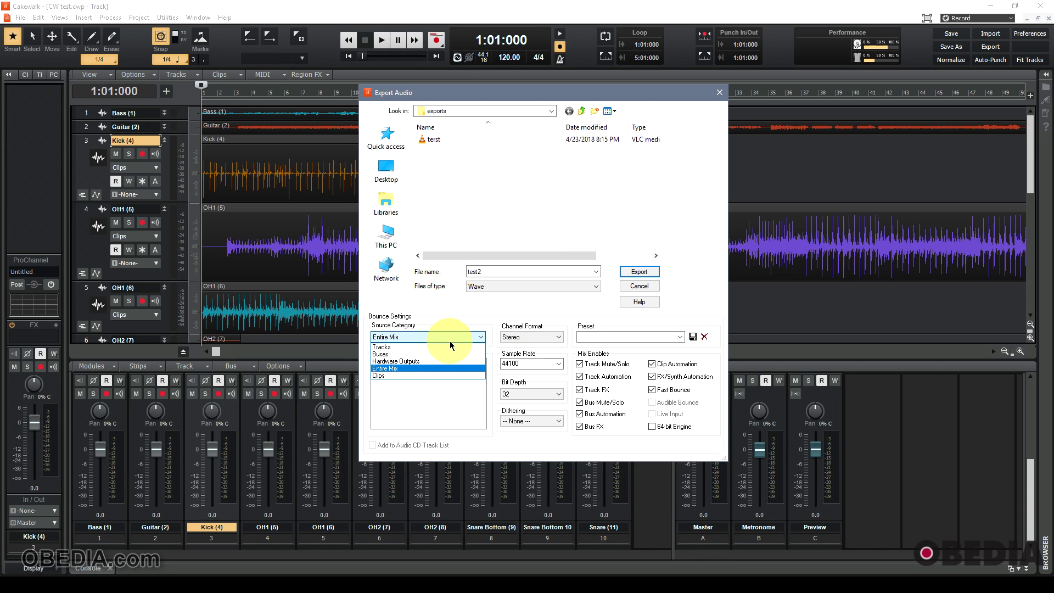
left_click(451, 316)
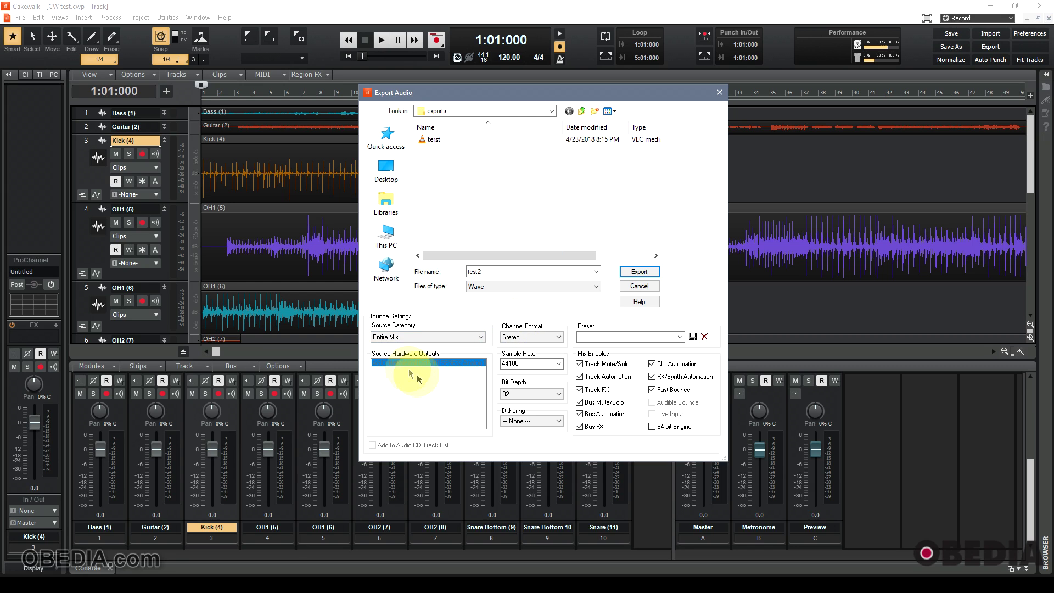
left_click(548, 338)
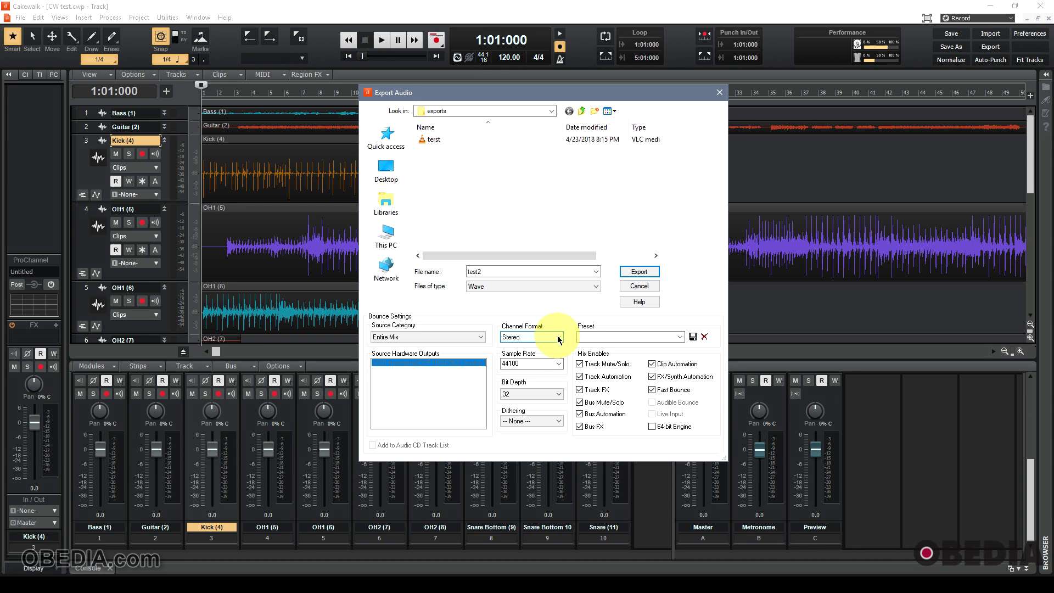
left_click(557, 312)
left_click(558, 365)
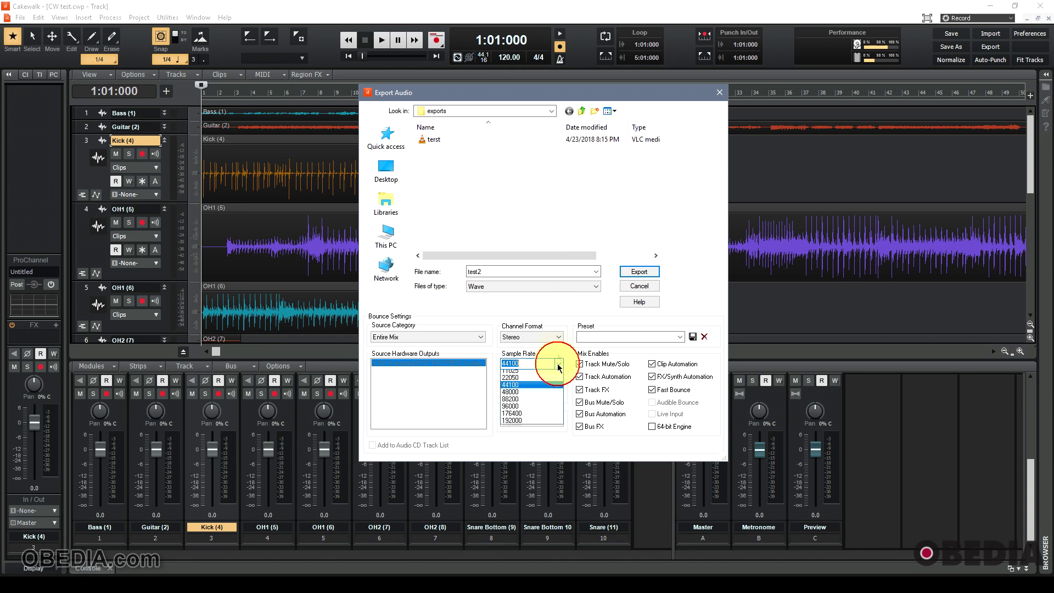
left_click(566, 311)
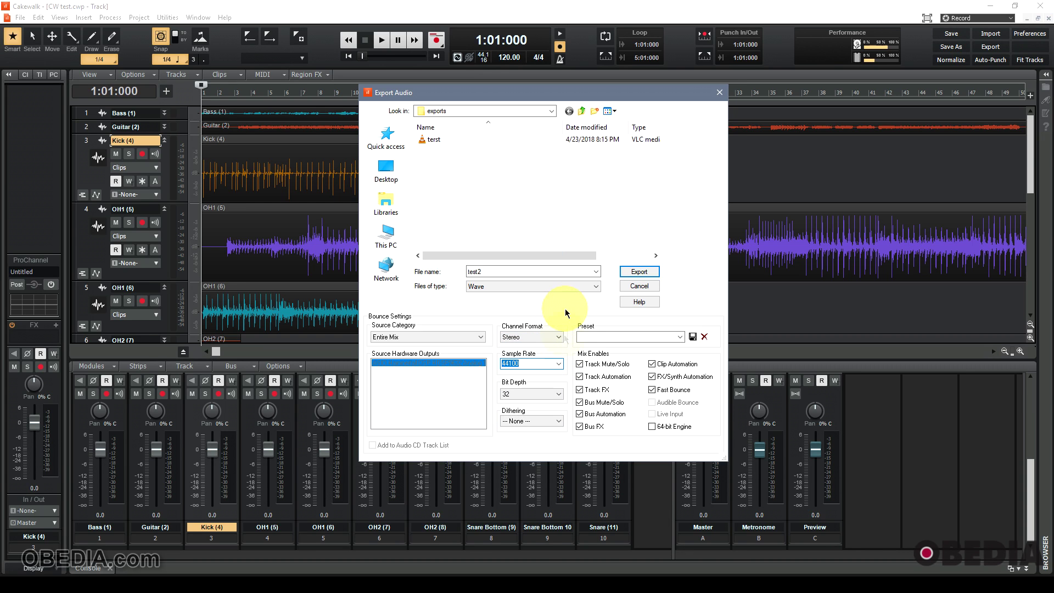
Step: Change bit depth from 32 to 16, leave dithering and preset unset, and export
left_click(557, 394)
left_click(536, 404)
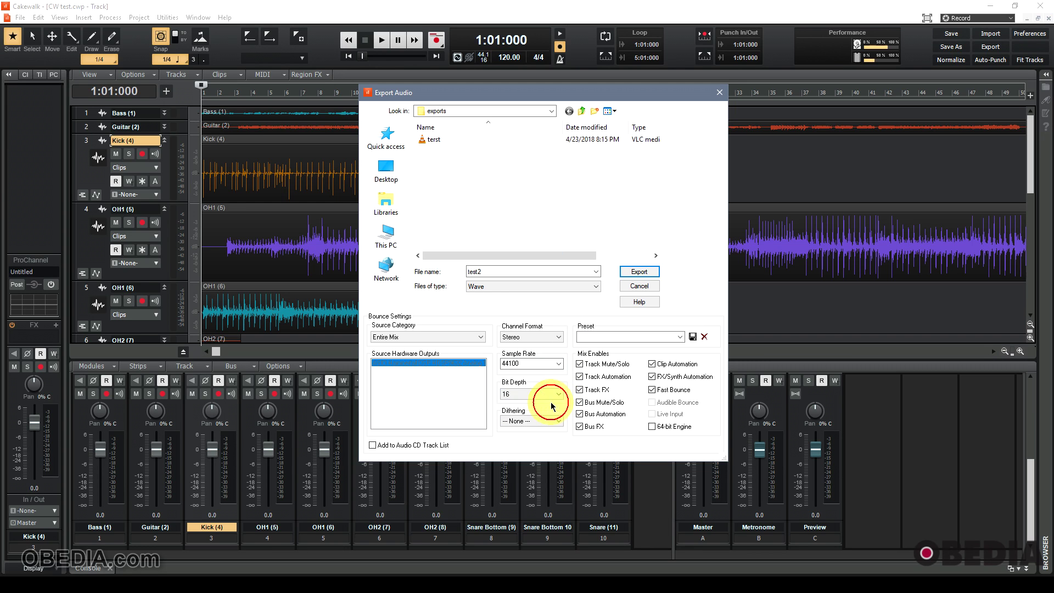
left_click(558, 422)
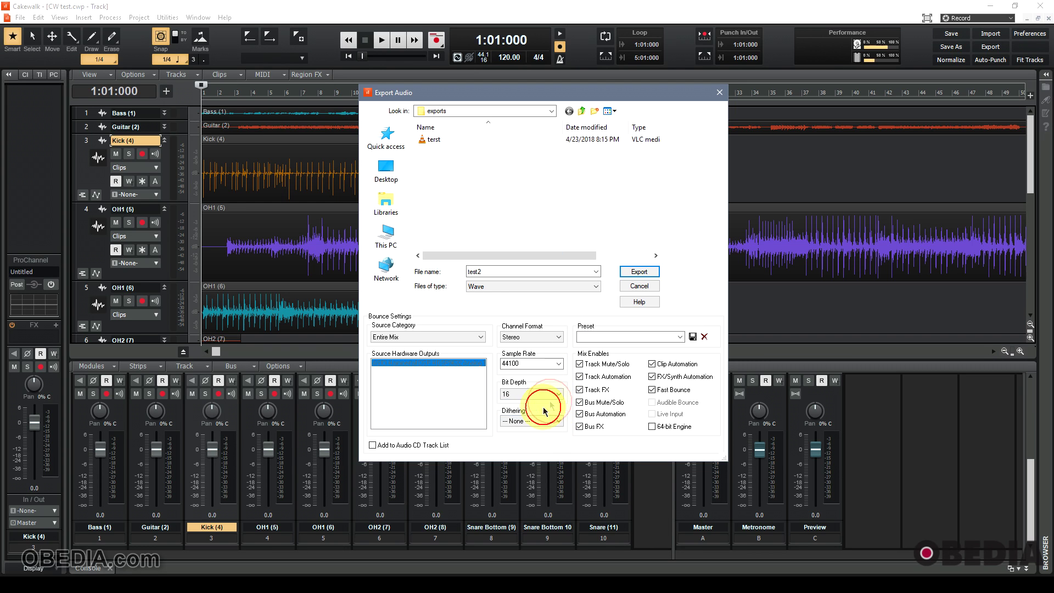
left_click(678, 336)
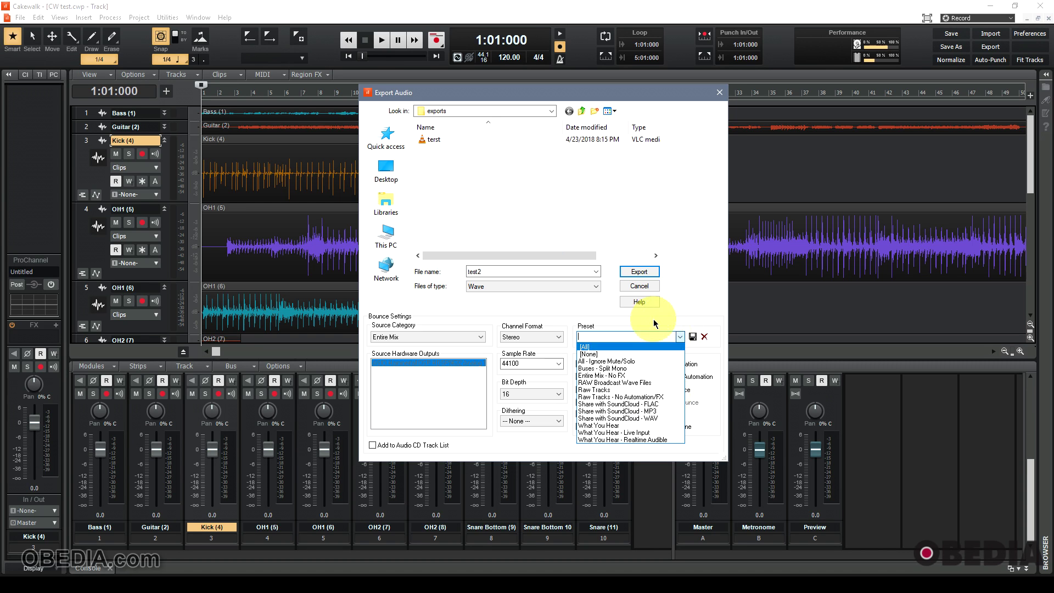
left_click(591, 317)
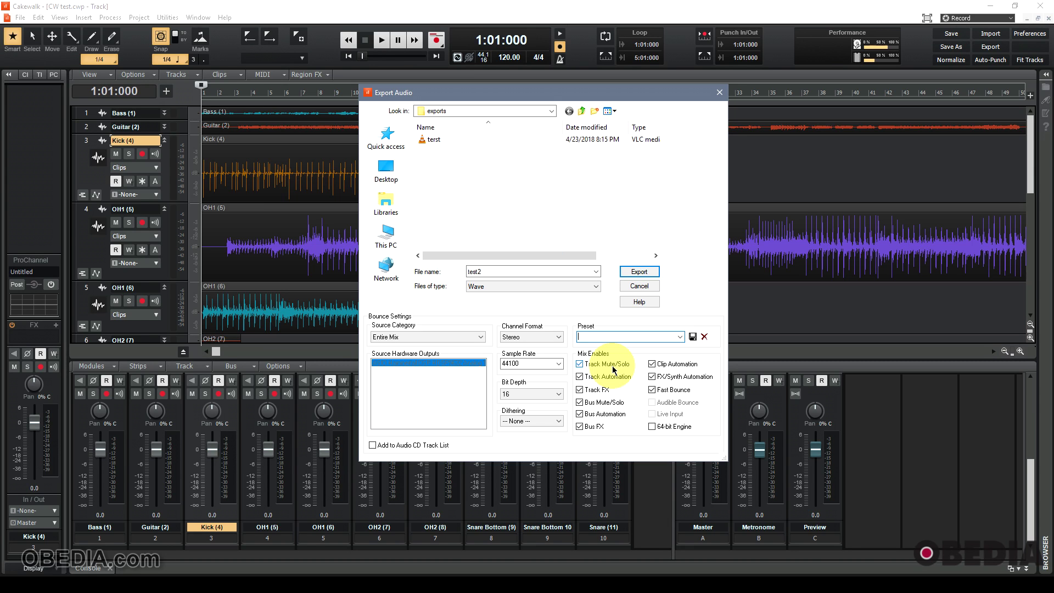
left_click(631, 274)
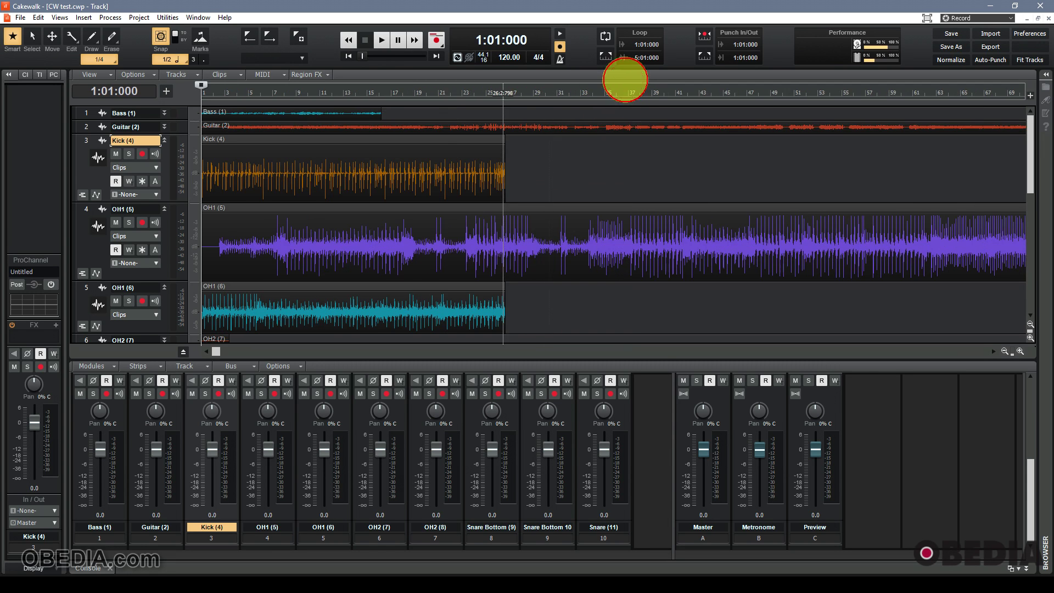
scroll(628, 81, "down", 3)
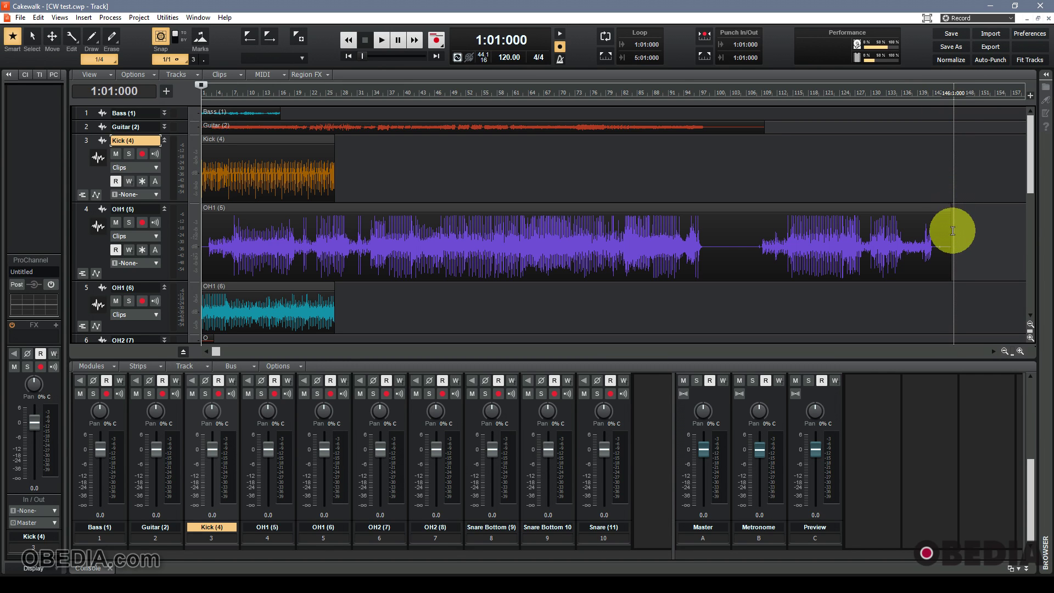
Step: Zoom the track view to show the song through about measure 30
left_click_drag(954, 239, 948, 238)
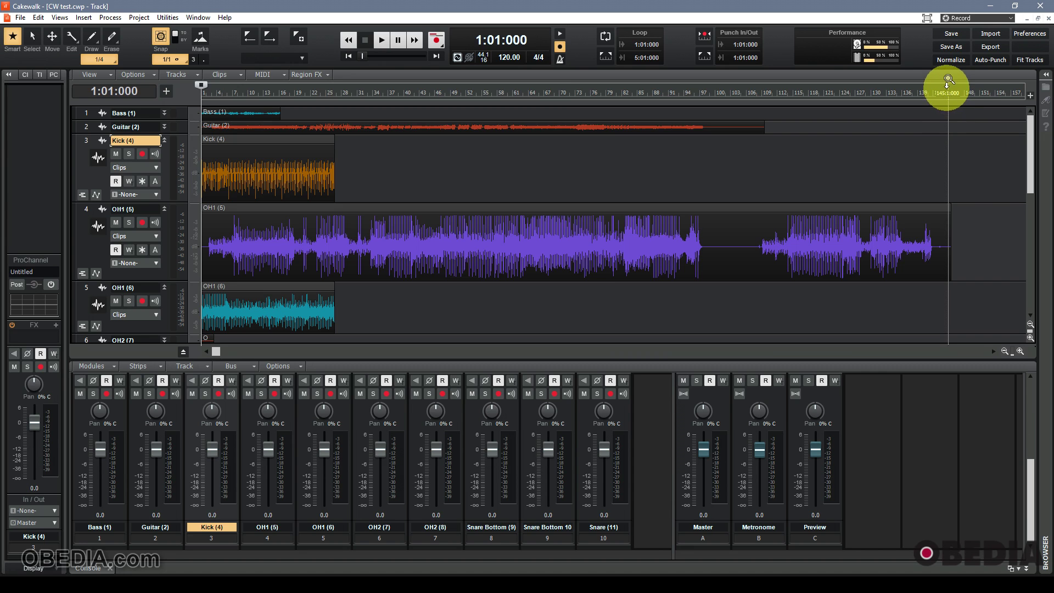
scroll(948, 83, "down", 3)
scroll(955, 87, "up", 2)
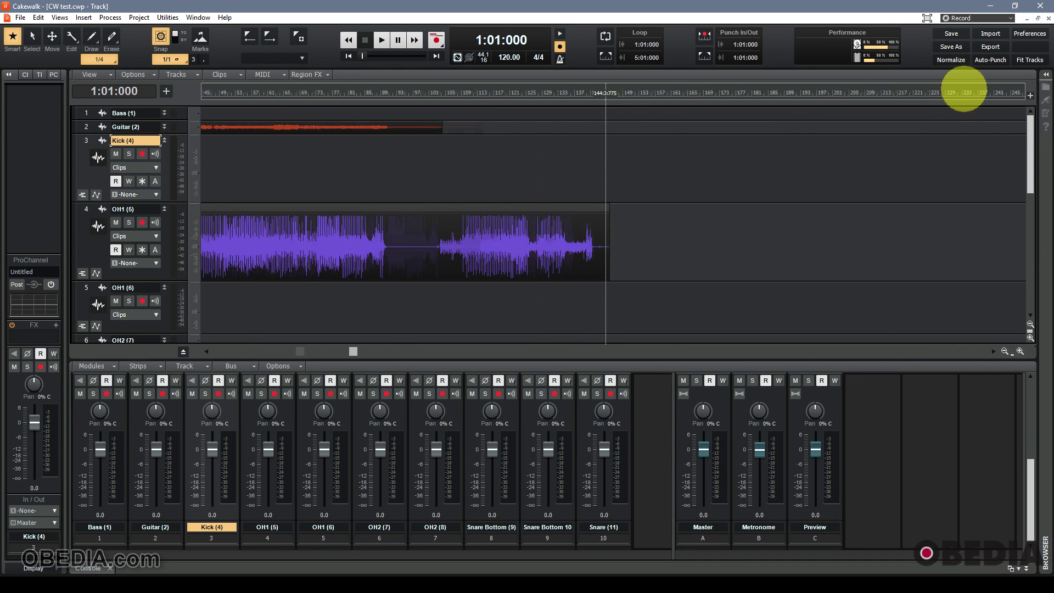
scroll(963, 91, "down", 3)
scroll(964, 91, "down", 2)
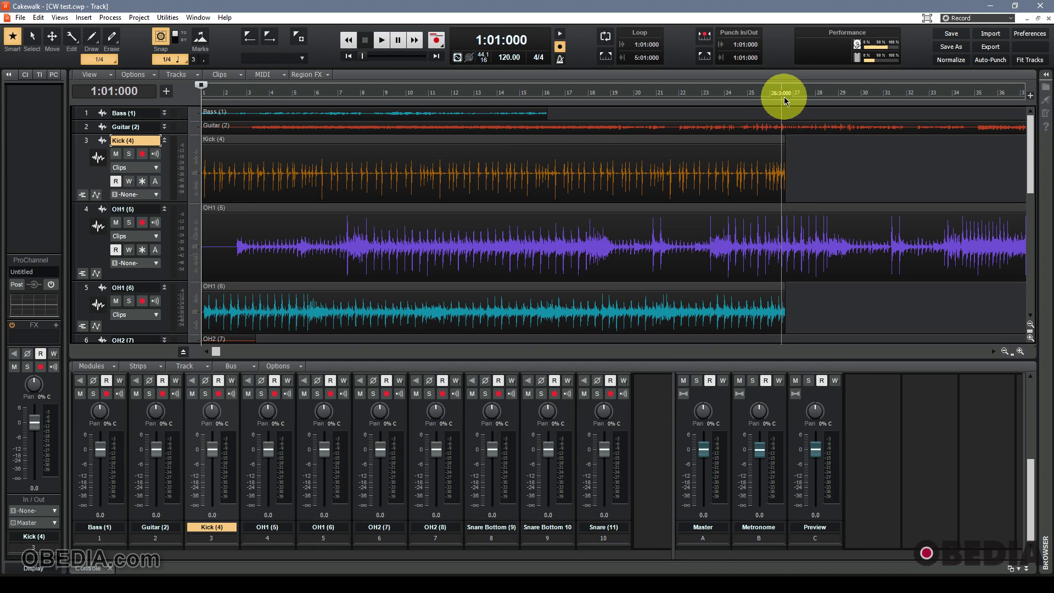
Step: Select measures 1–26, zoom around measure 26, and rewind the now time to 1:01:000
left_click_drag(785, 98, 214, 99)
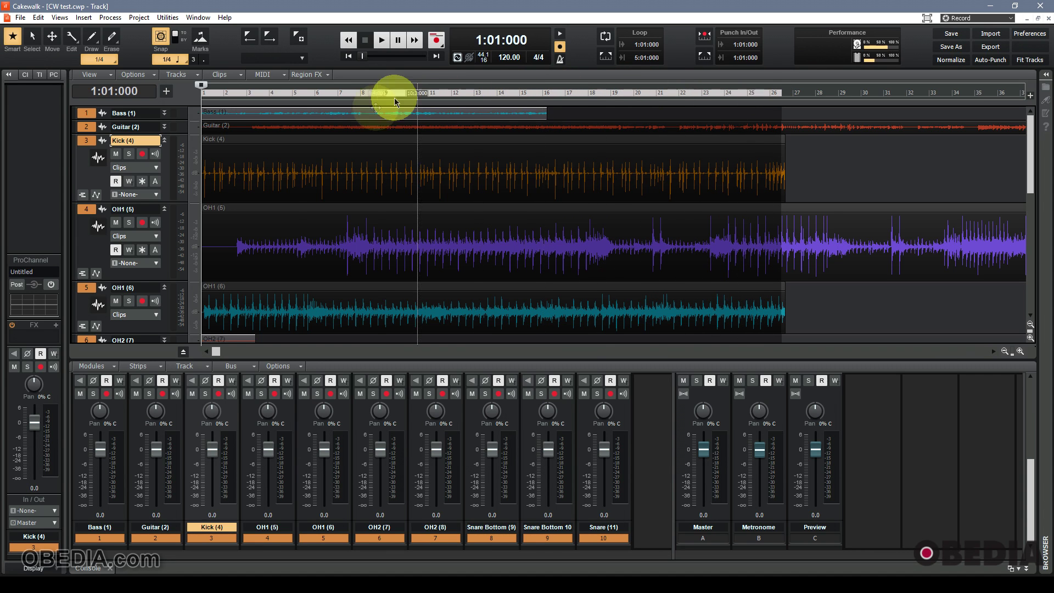
scroll(235, 191, "down", 3)
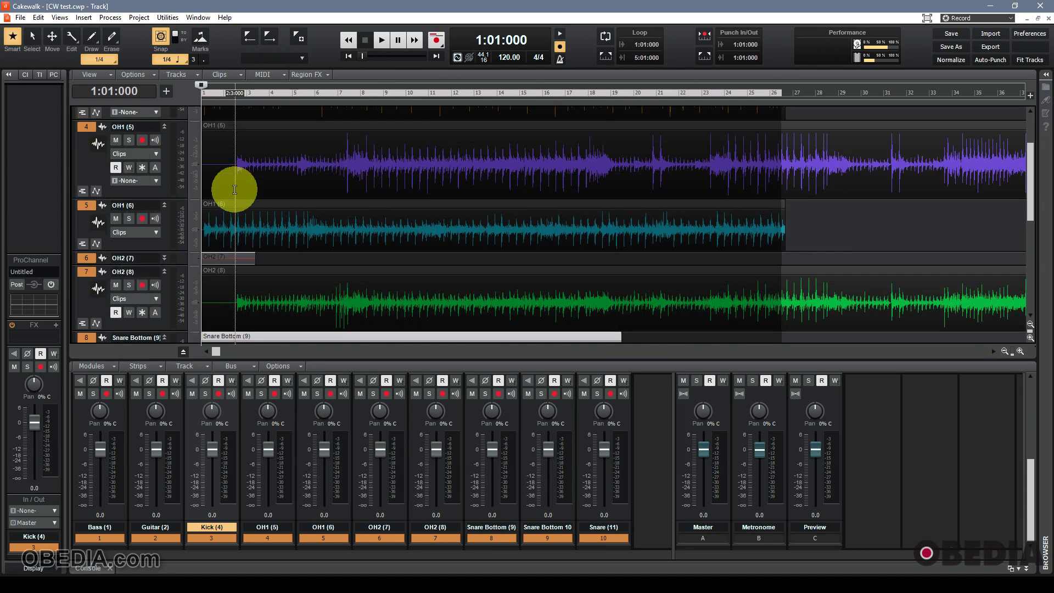
scroll(234, 191, "down", 1)
scroll(235, 191, "down", 1)
scroll(290, 242, "up", 2)
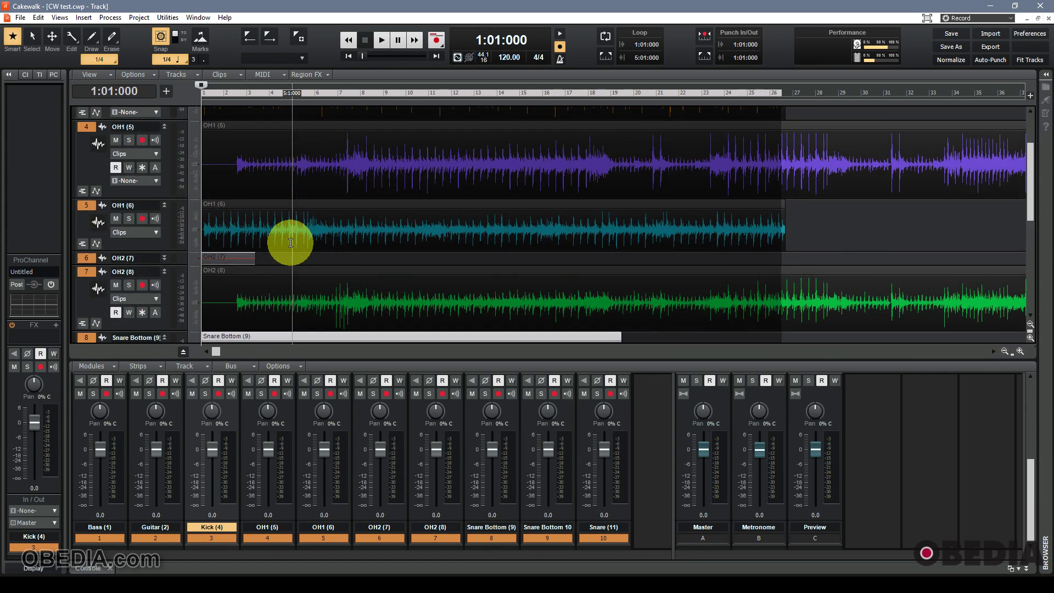
scroll(290, 243, "up", 3)
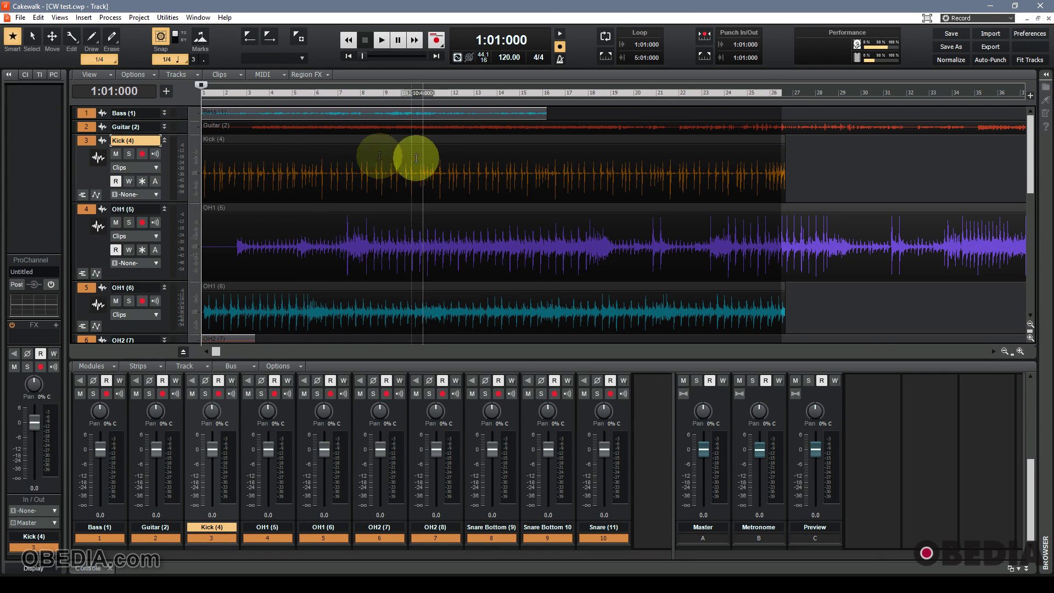
scroll(91, 177, "down", 3)
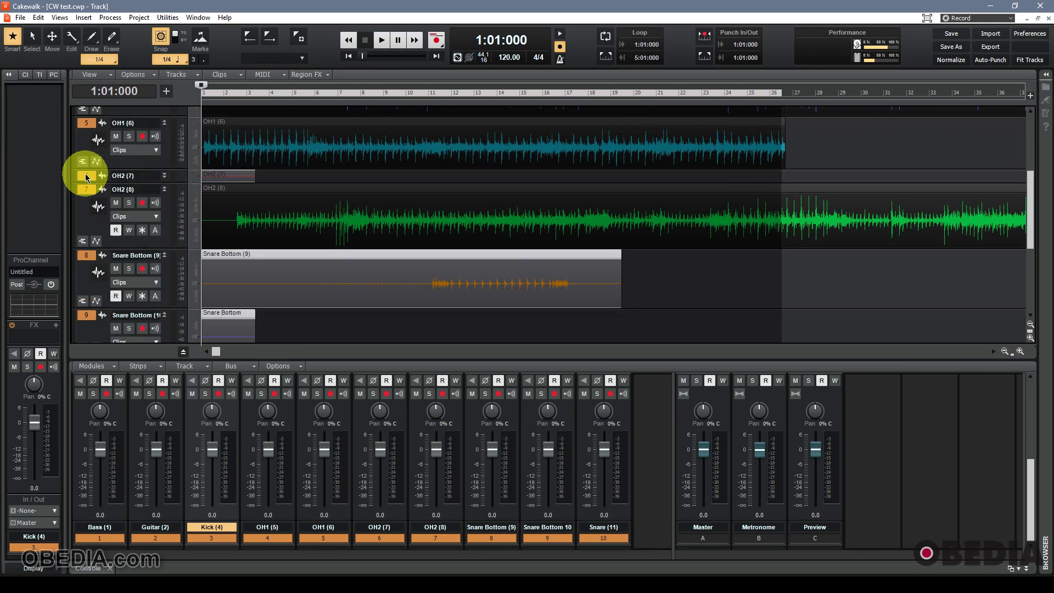
scroll(90, 176, "down", 3)
scroll(89, 179, "down", 2)
scroll(89, 178, "up", 3)
scroll(88, 178, "up", 3)
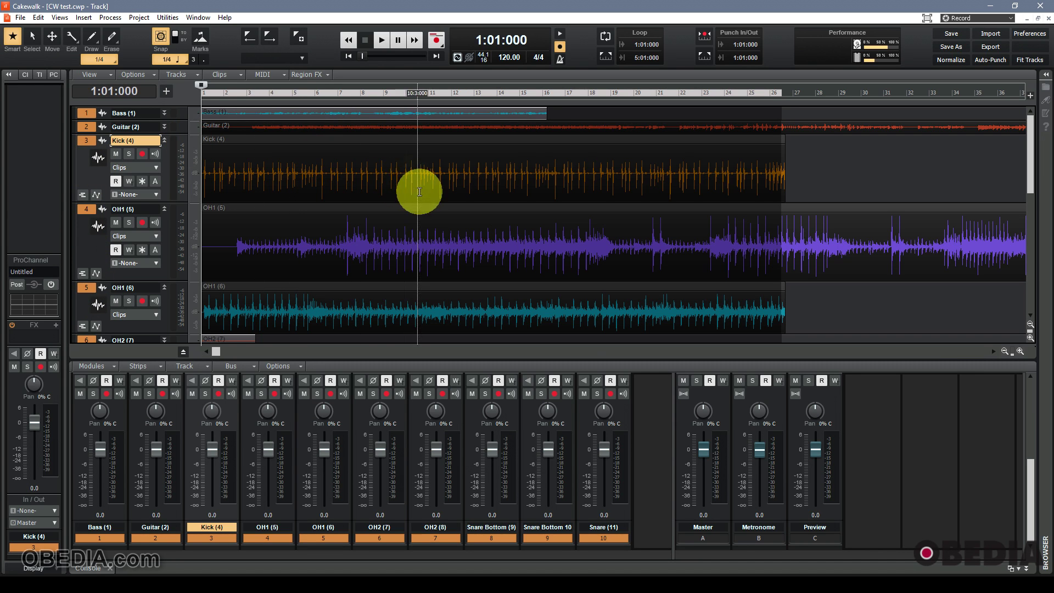
scroll(687, 193, "down", 1)
scroll(683, 197, "down", 2)
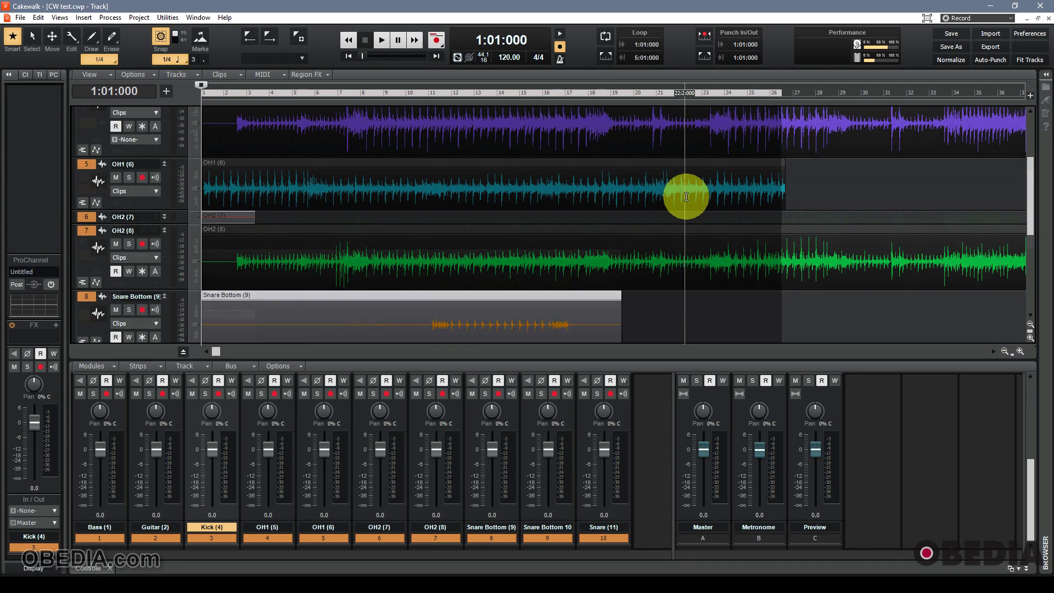
scroll(680, 222, "down", 1)
scroll(674, 237, "up", 4)
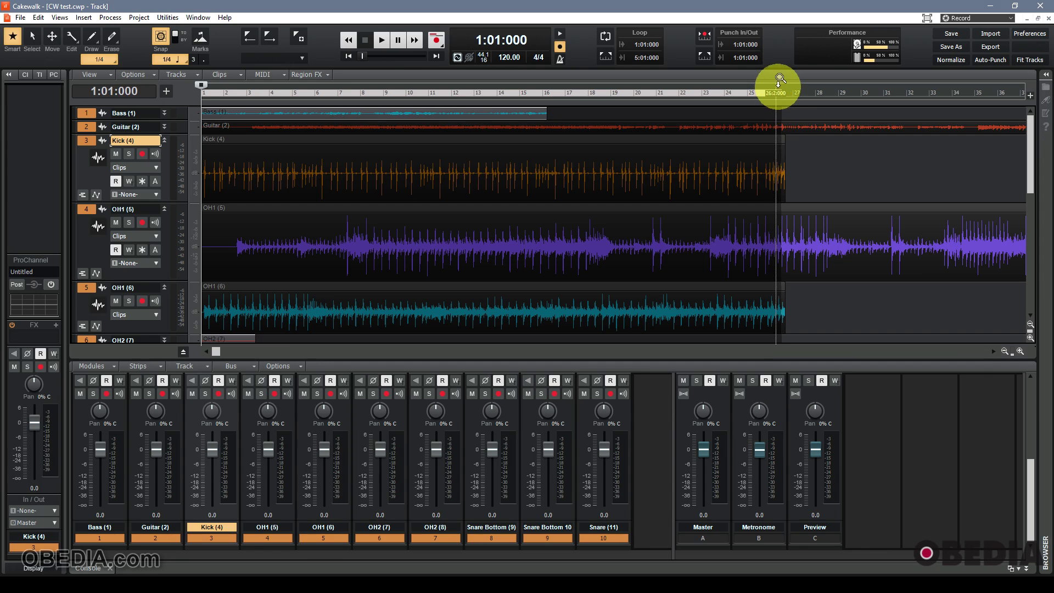
mouse_move(779, 101)
left_mouse_down()
mouse_move(803, 97)
mouse_move(791, 94)
left_mouse_up()
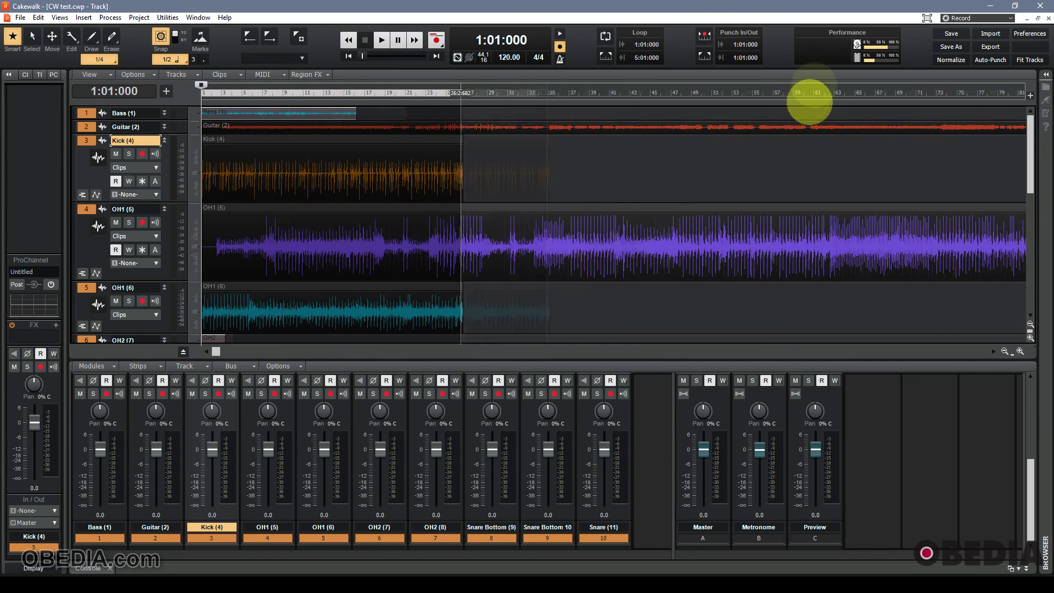
left_click(592, 95)
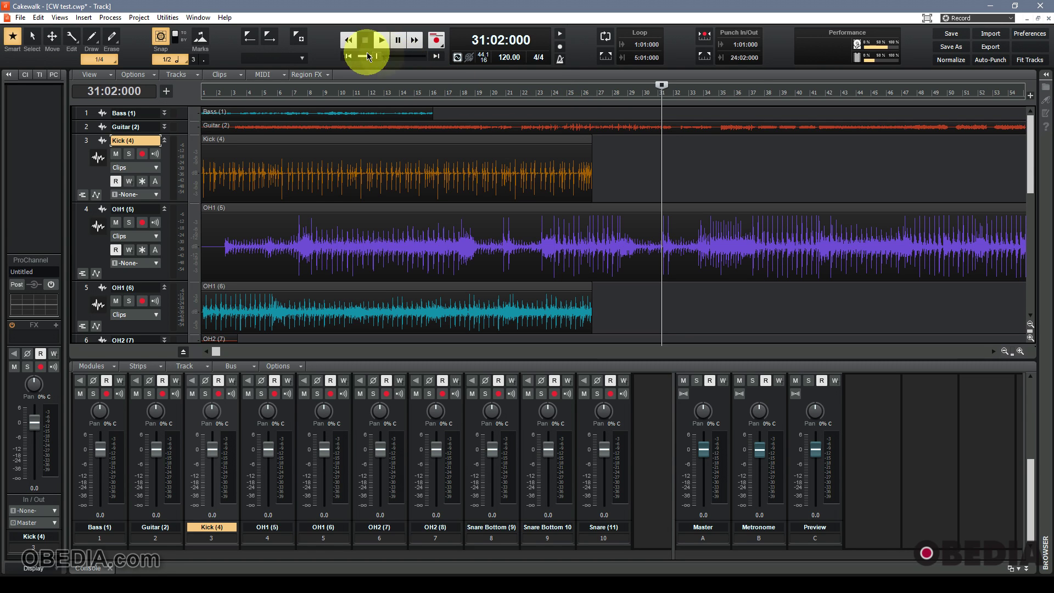
left_click(349, 40)
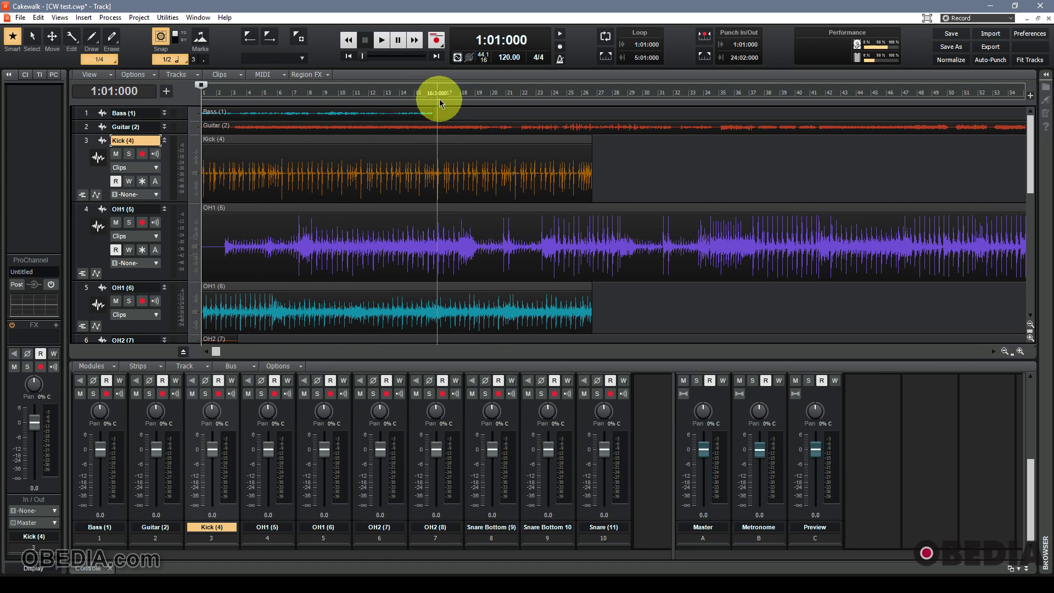
Step: Select measures 1–16 on the ruler and deselect the Bass and Guitar tracks
left_click_drag(439, 99, 200, 96)
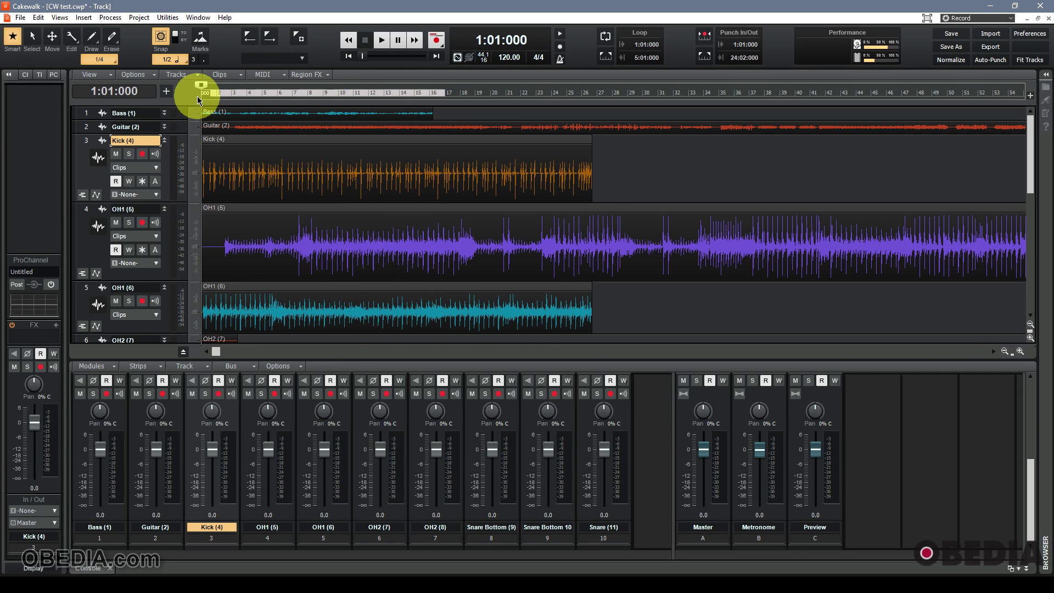
left_click_drag(203, 92, 445, 92)
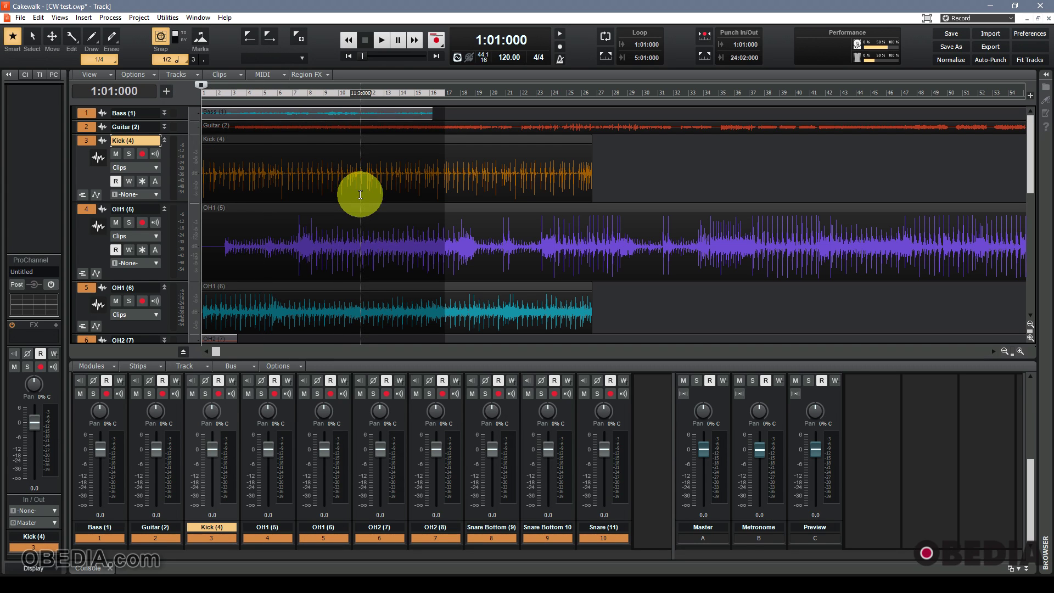
left_click(87, 129, "ctrl")
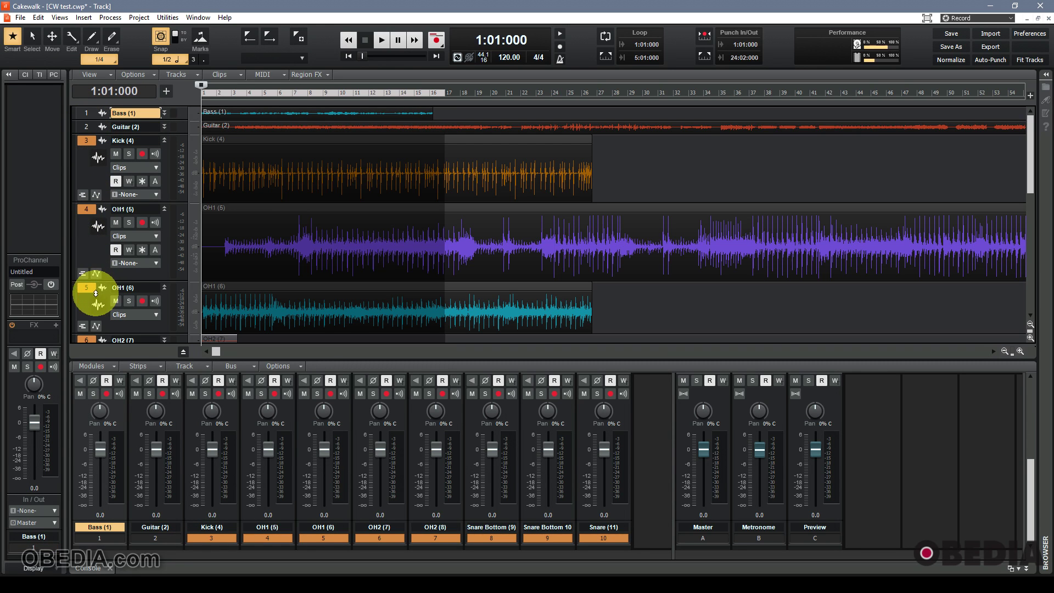
Step: Focus the OH2 (7) and OH1 (6) tracks, then move the now time to 29:03:000
left_click(86, 339)
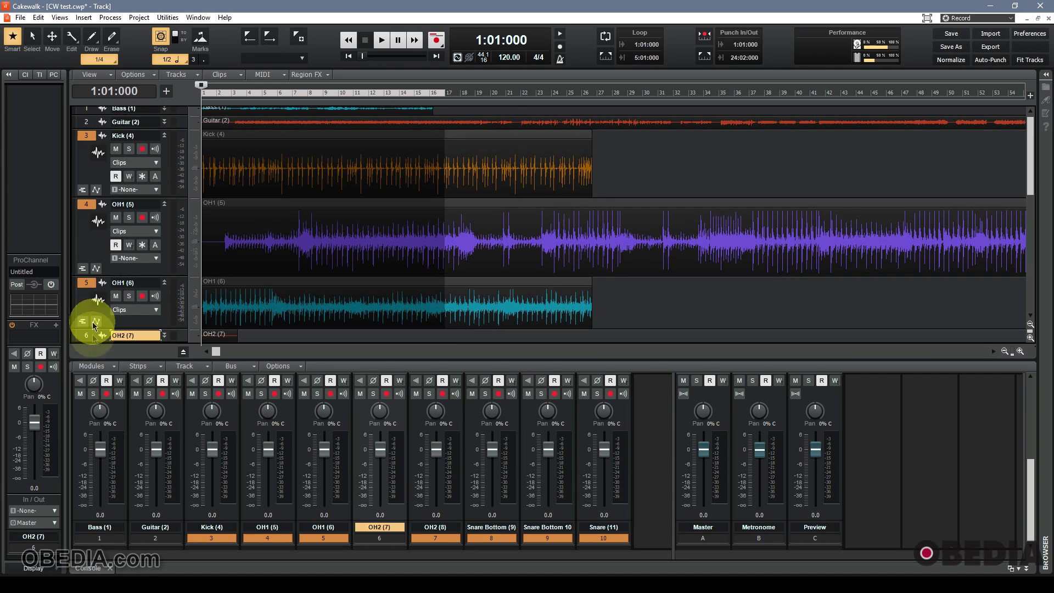
scroll(98, 288, "up", 1)
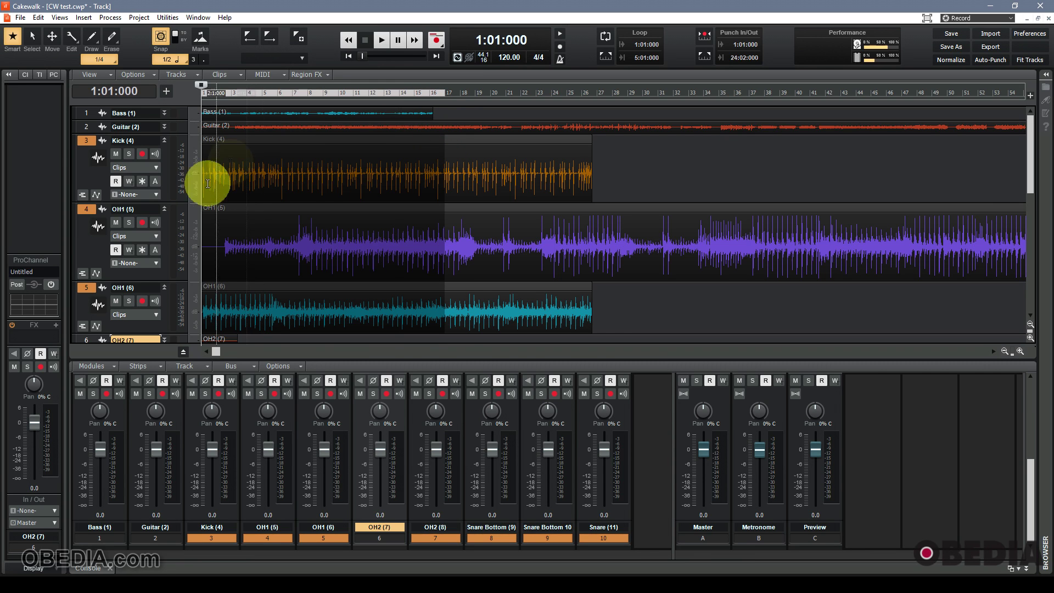
scroll(214, 214, "down", 3)
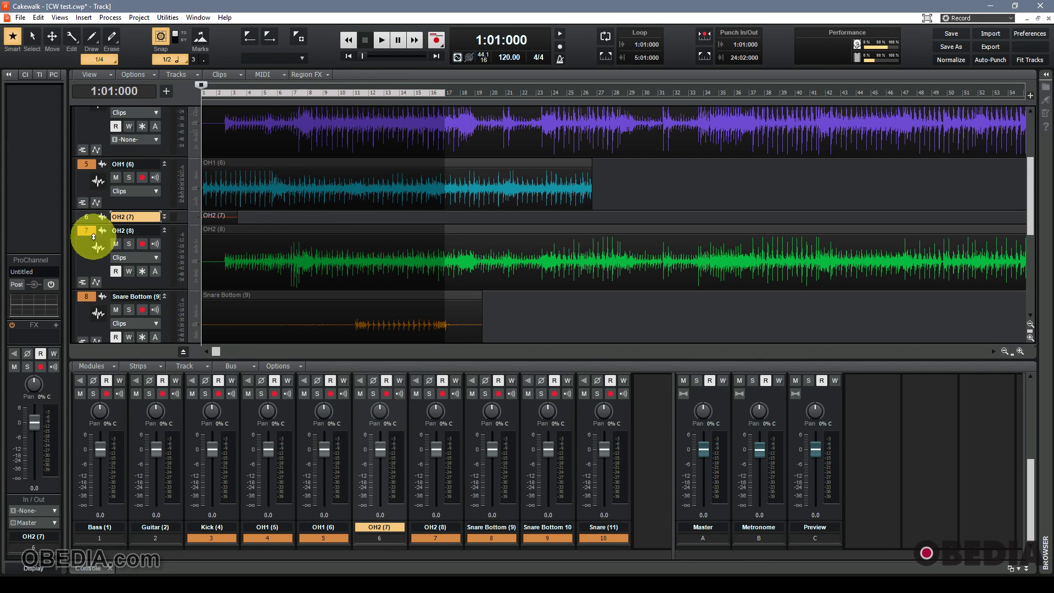
left_click(90, 165)
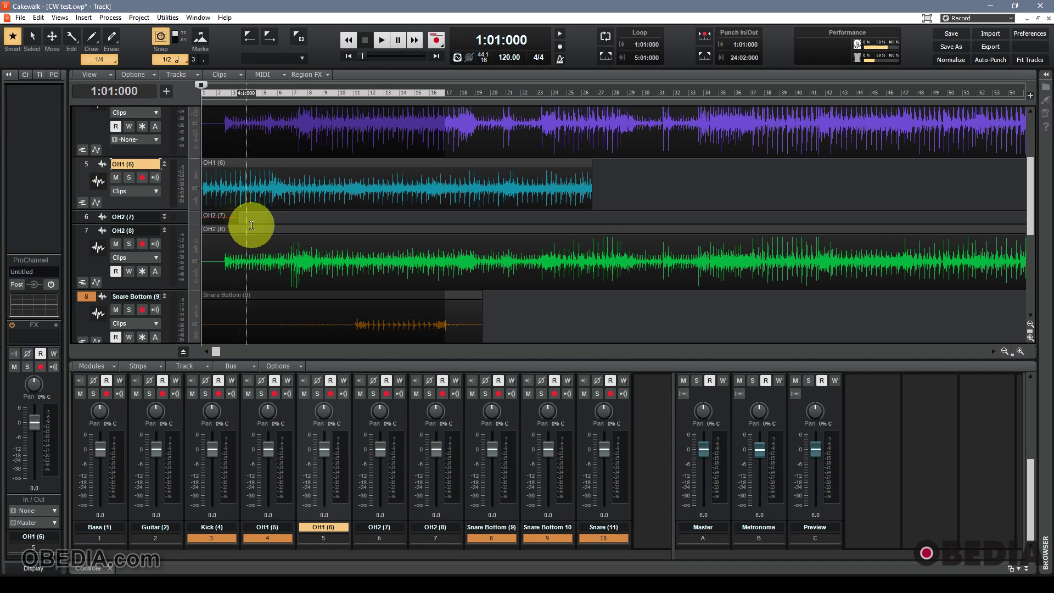
scroll(284, 262, "up", 3)
scroll(301, 243, "up", 2)
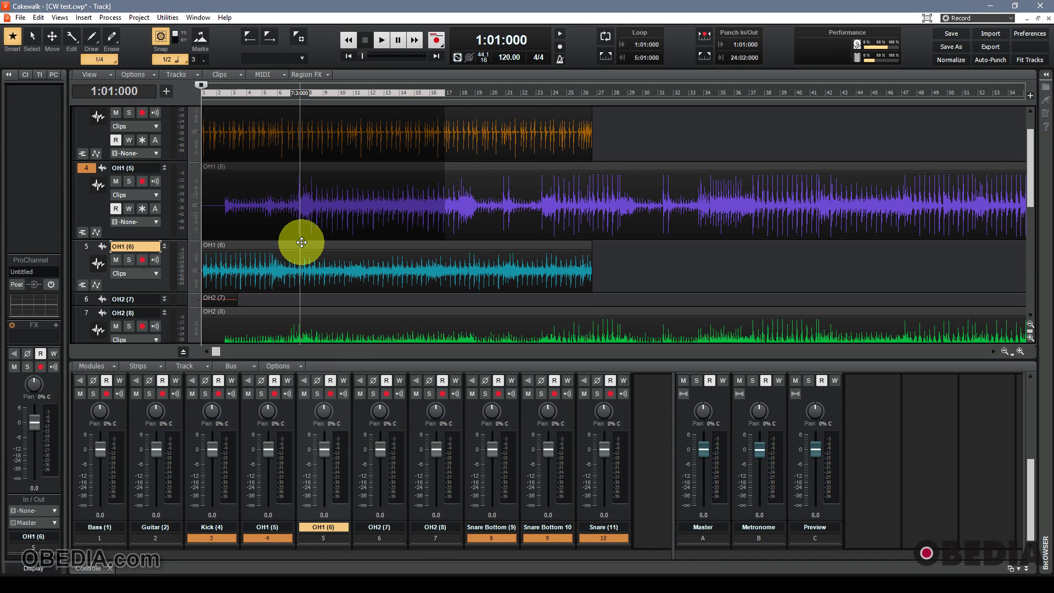
left_click(633, 135)
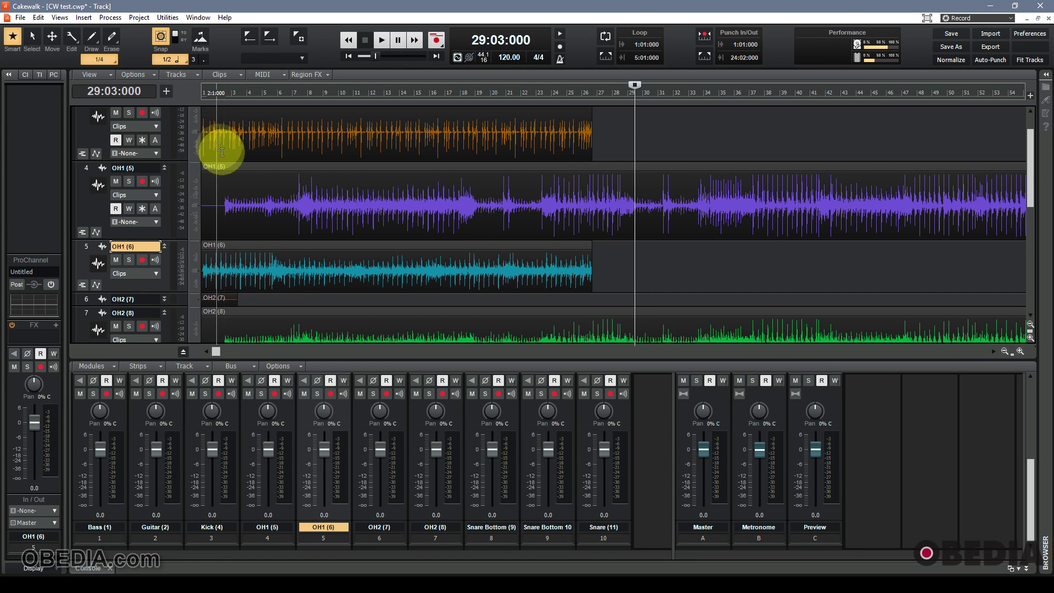
scroll(219, 148, "up", 1)
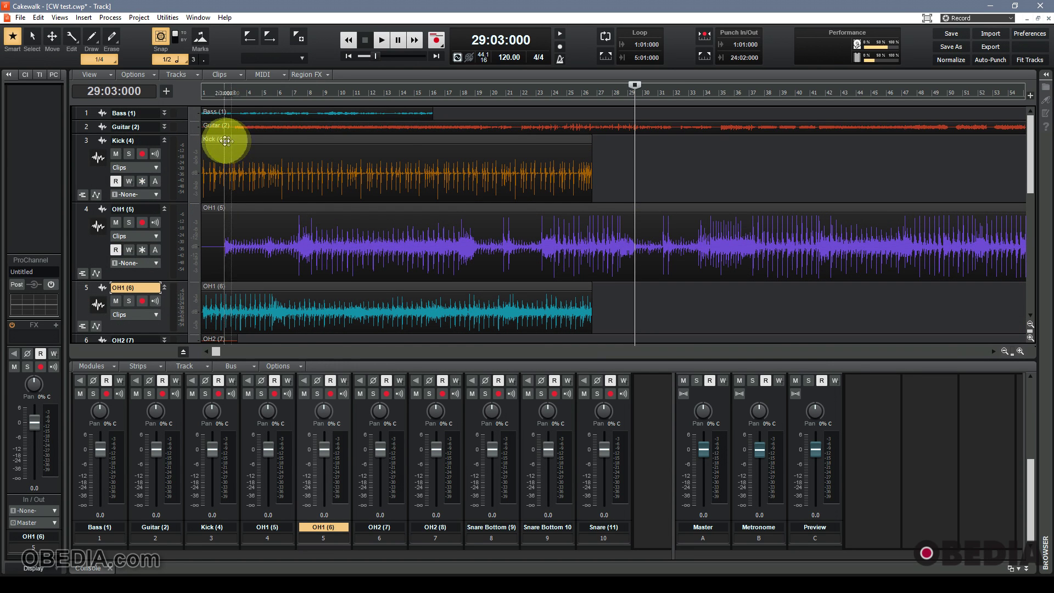
Step: Select the Kick, OH1 (5) and OH1 (6) clips plus the Kick track, then zoom in
left_click(225, 140)
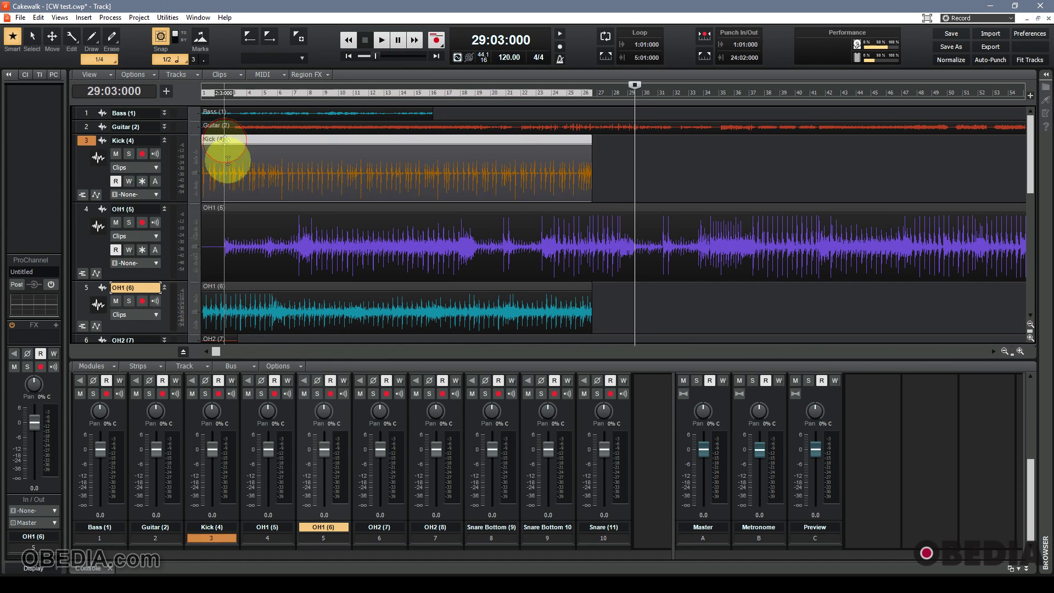
left_click(226, 212, "ctrl")
left_click(224, 286, "ctrl")
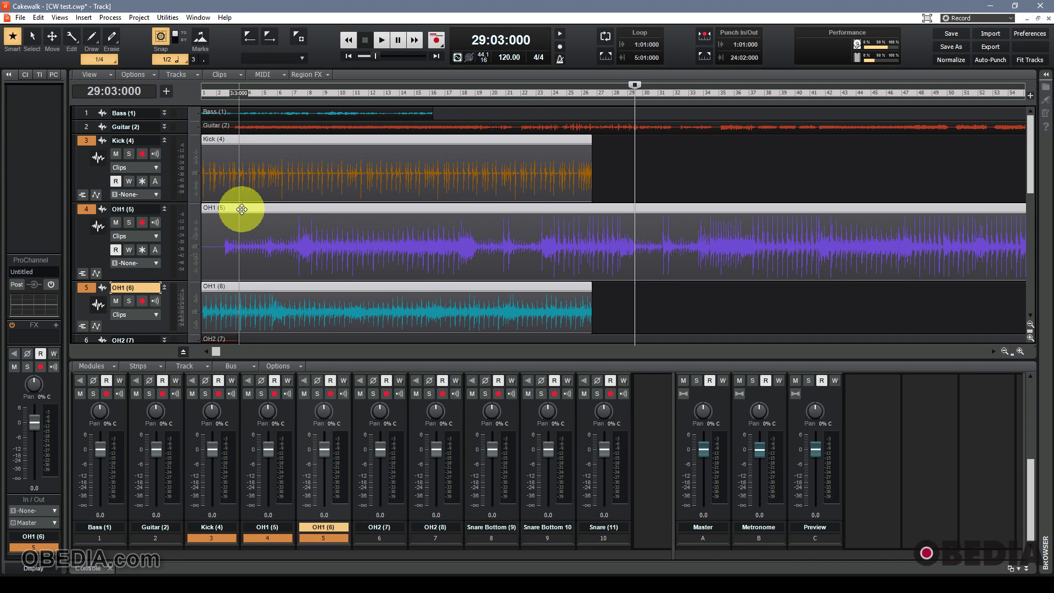
left_click(242, 234)
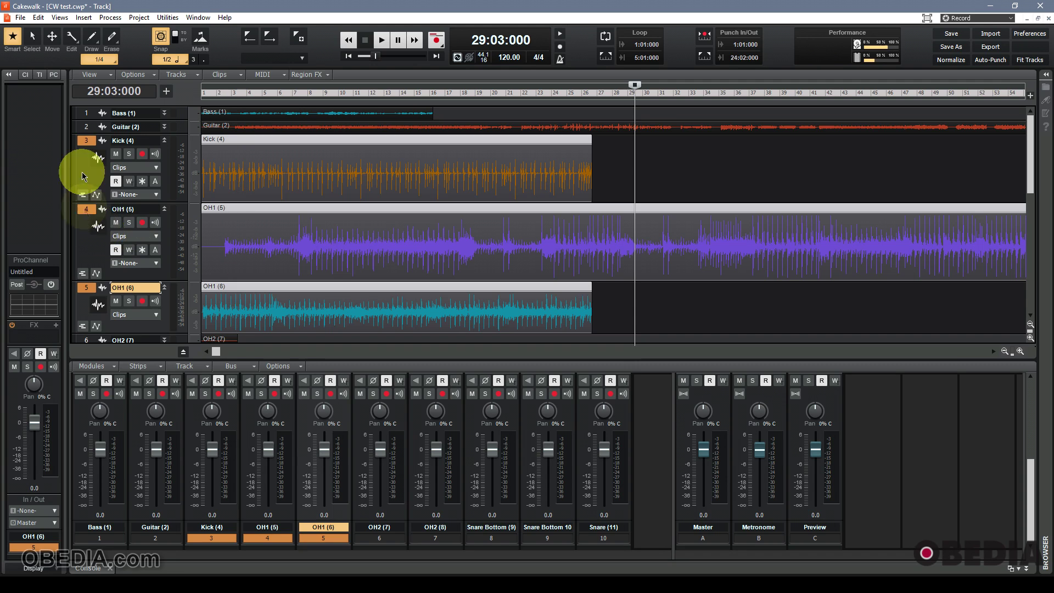
left_click(88, 142)
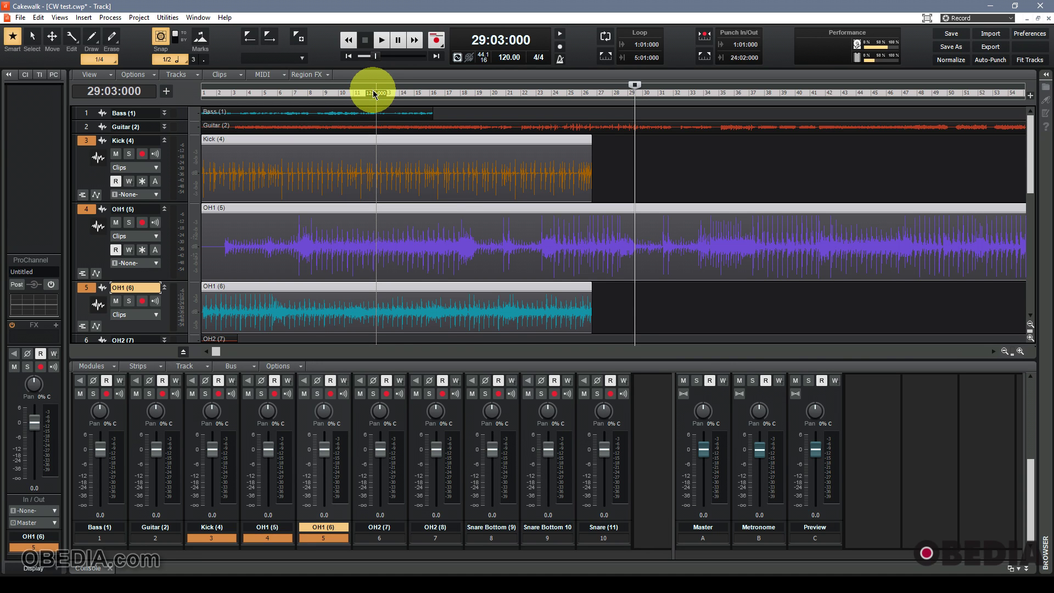
scroll(374, 80, "down", 5)
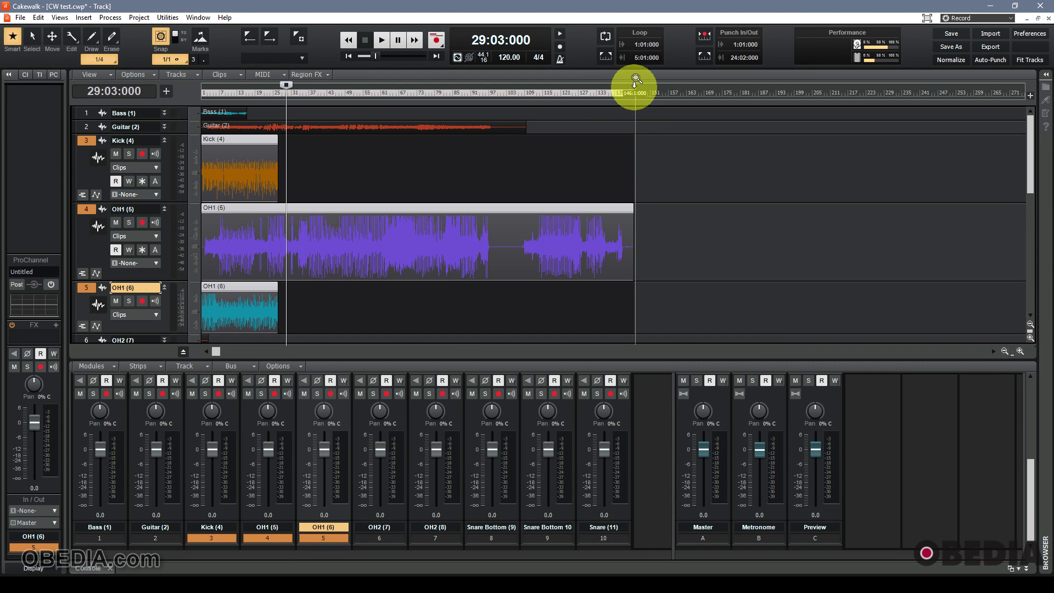
scroll(633, 88, "up", 5)
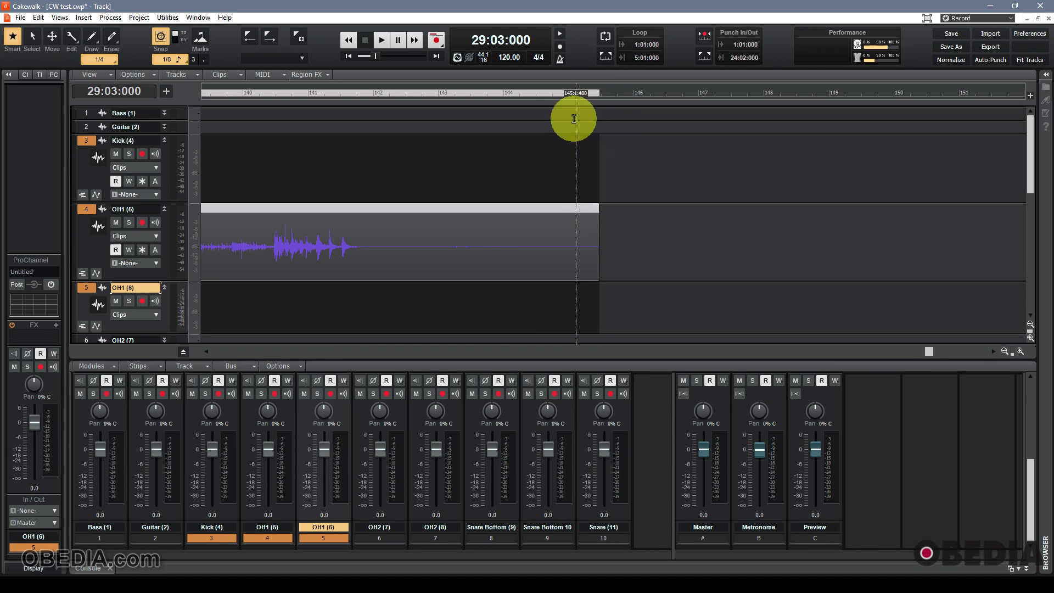
mouse_move(586, 86)
left_mouse_down()
mouse_move(585, 97)
mouse_move(218, 94)
mouse_move(355, 93)
left_mouse_up()
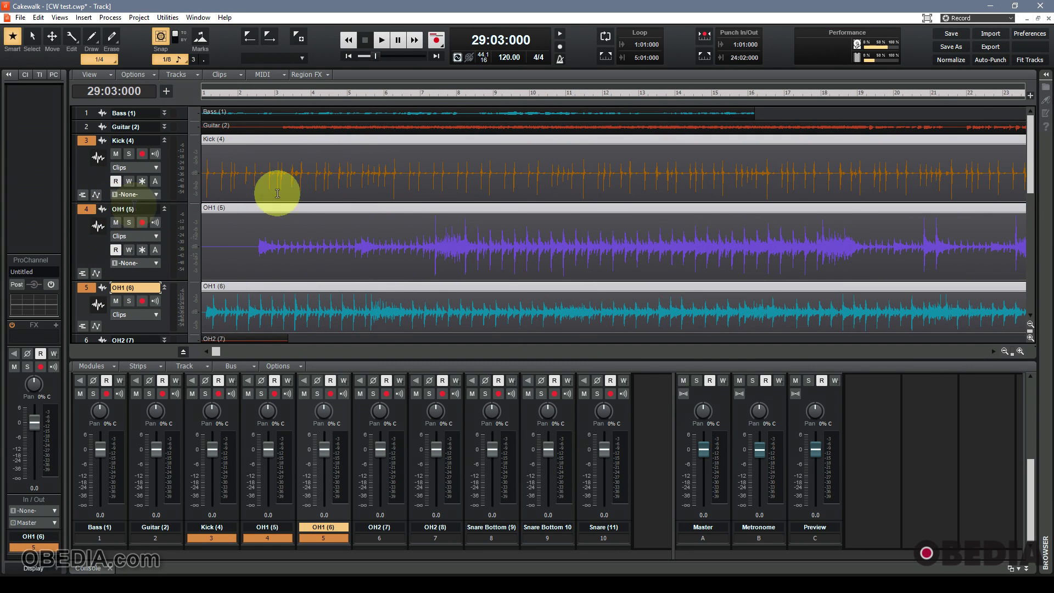
left_click(333, 257)
scroll(333, 256, "down", 1)
scroll(332, 257, "up", 1)
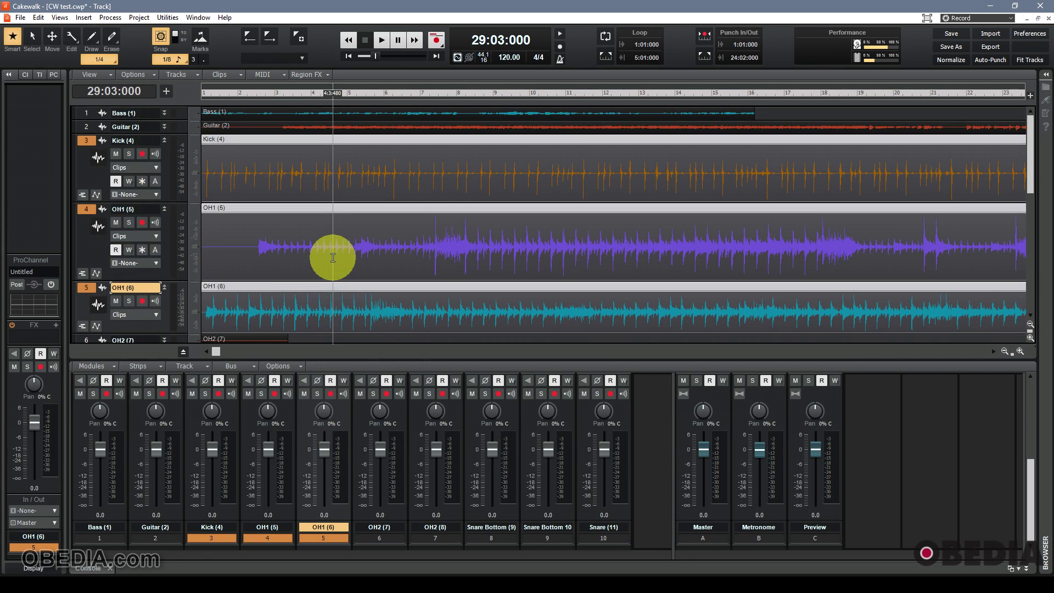
scroll(333, 256, "down", 1)
scroll(333, 256, "down", 2)
scroll(332, 257, "down", 2)
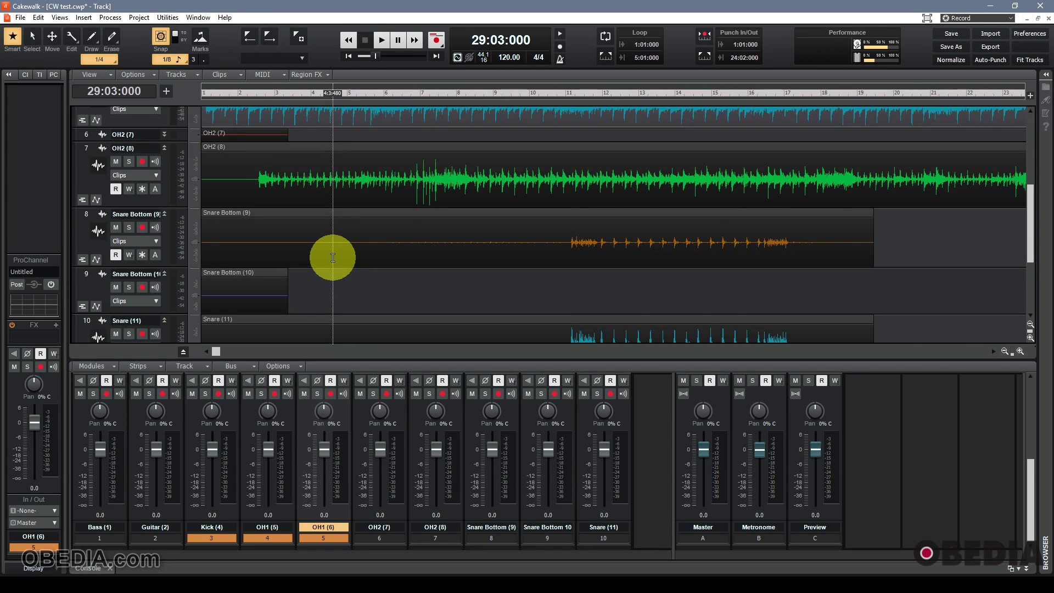
scroll(332, 257, "down", 1)
scroll(333, 258, "up", 2)
scroll(333, 257, "down", 1)
scroll(333, 257, "down", 1)
scroll(333, 257, "up", 4)
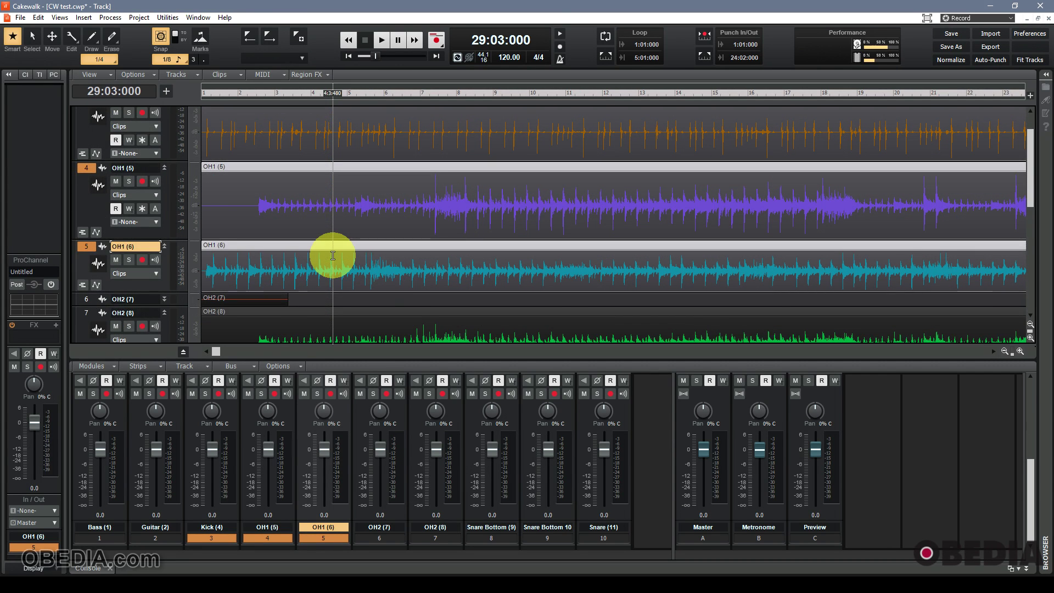
scroll(333, 256, "up", 1)
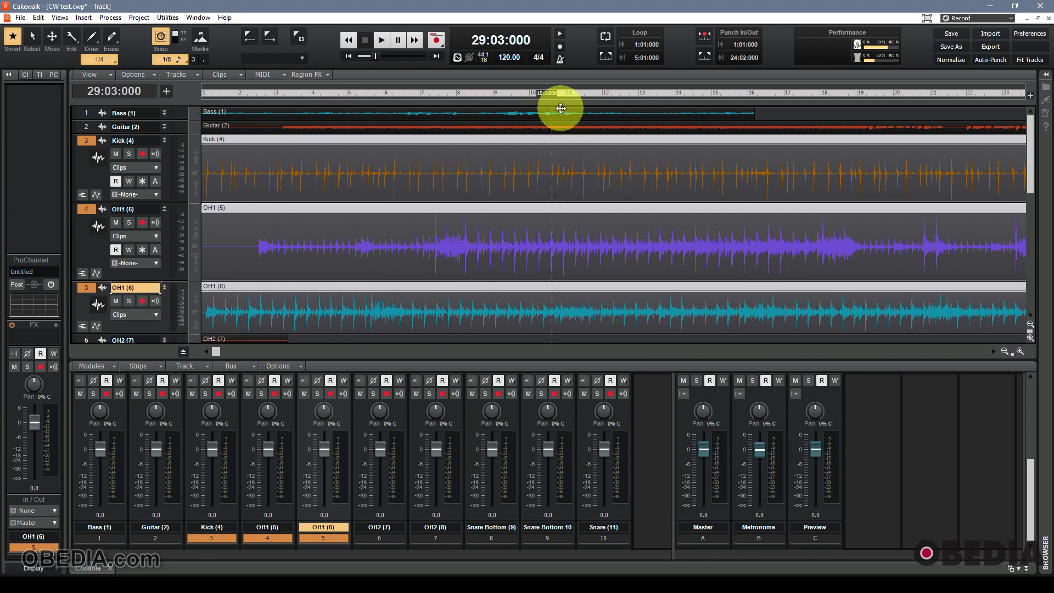
Step: Try then clear a ruler range to measure 17, zoom out, and return the now time to 1:01:000
left_click(792, 276)
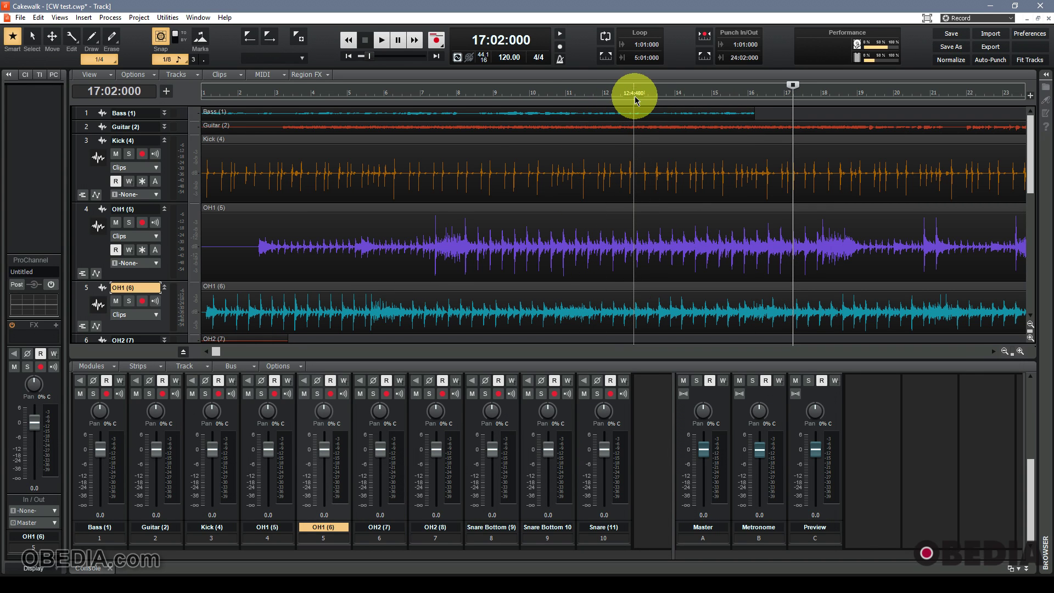
left_click_drag(634, 92, 202, 92)
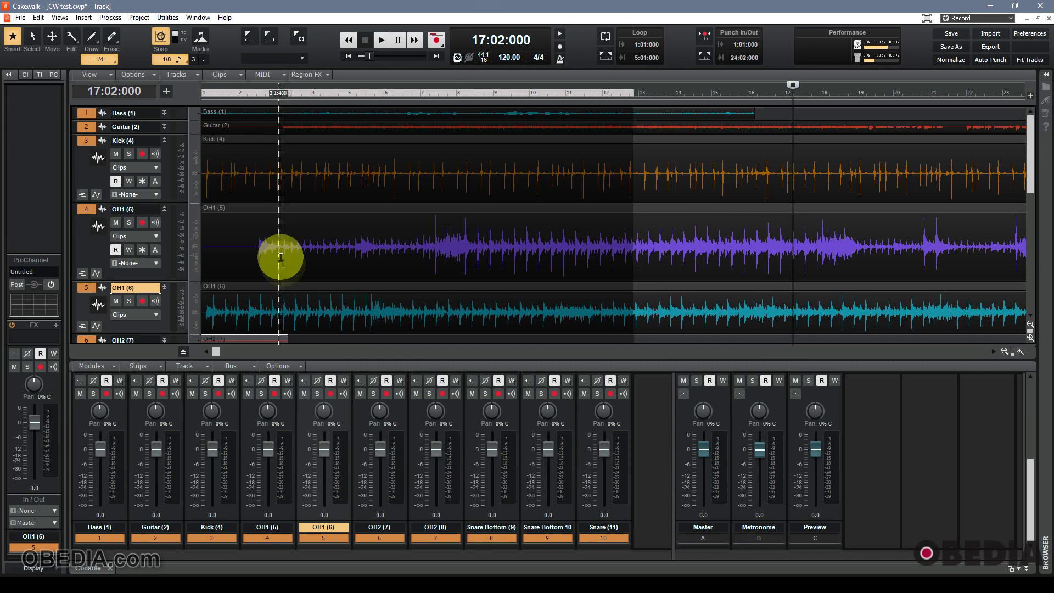
left_click(385, 144)
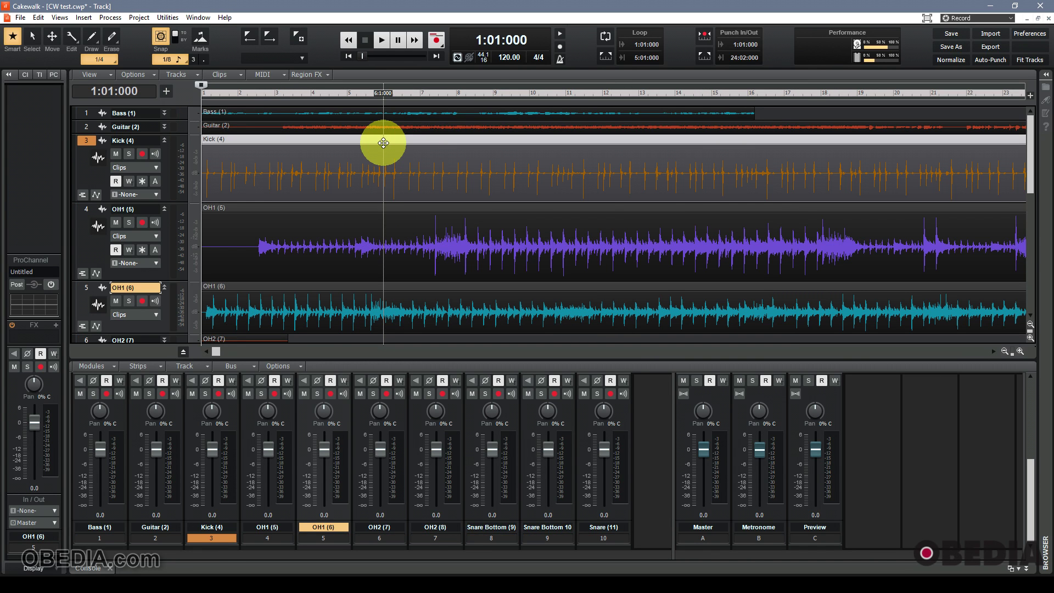
left_click(780, 93)
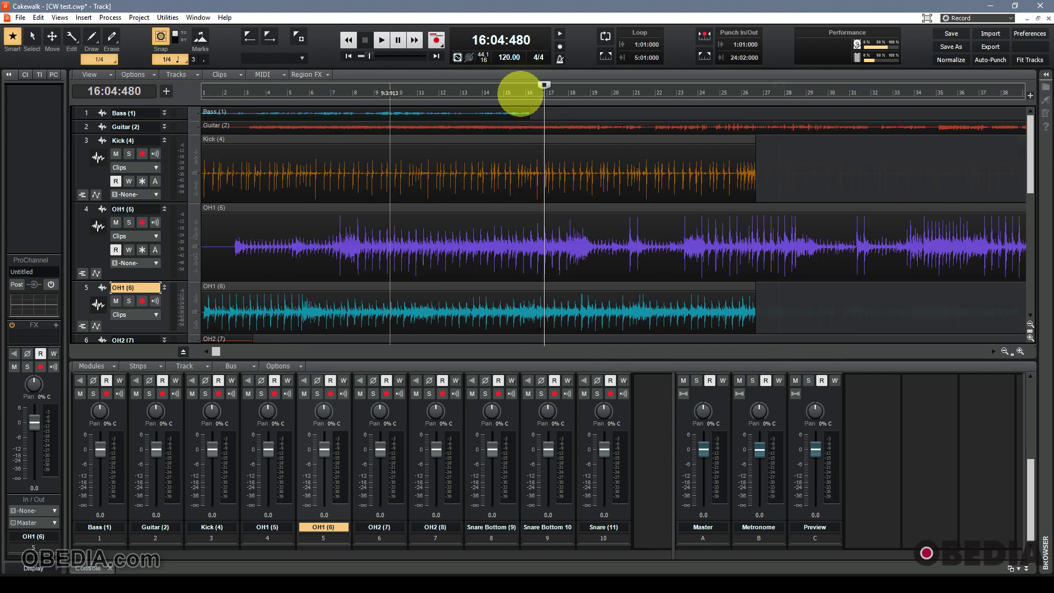
left_click_drag(519, 88, 521, 95)
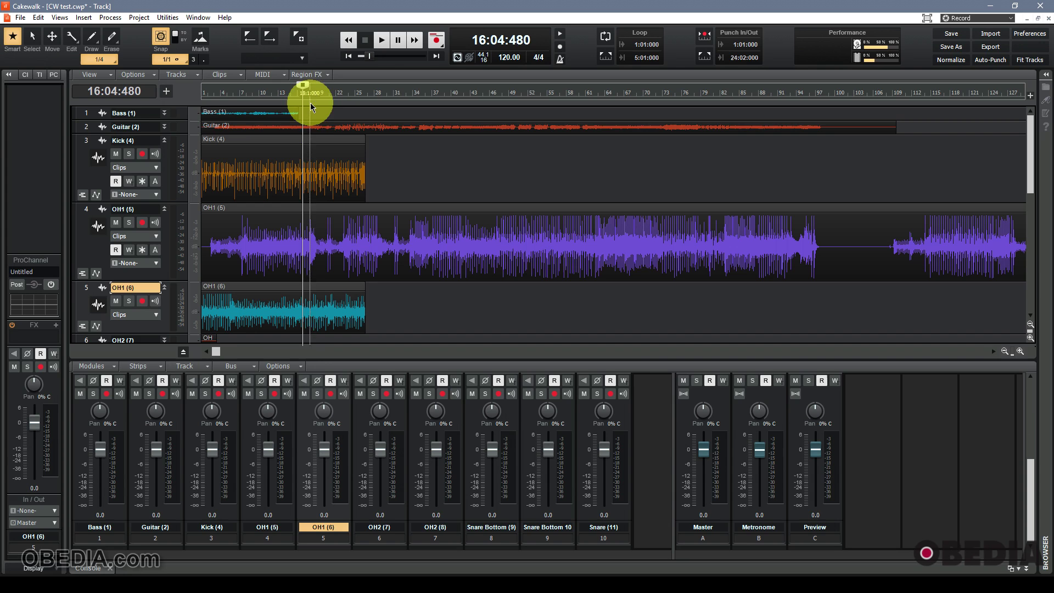
left_click_drag(304, 87, 155, 96)
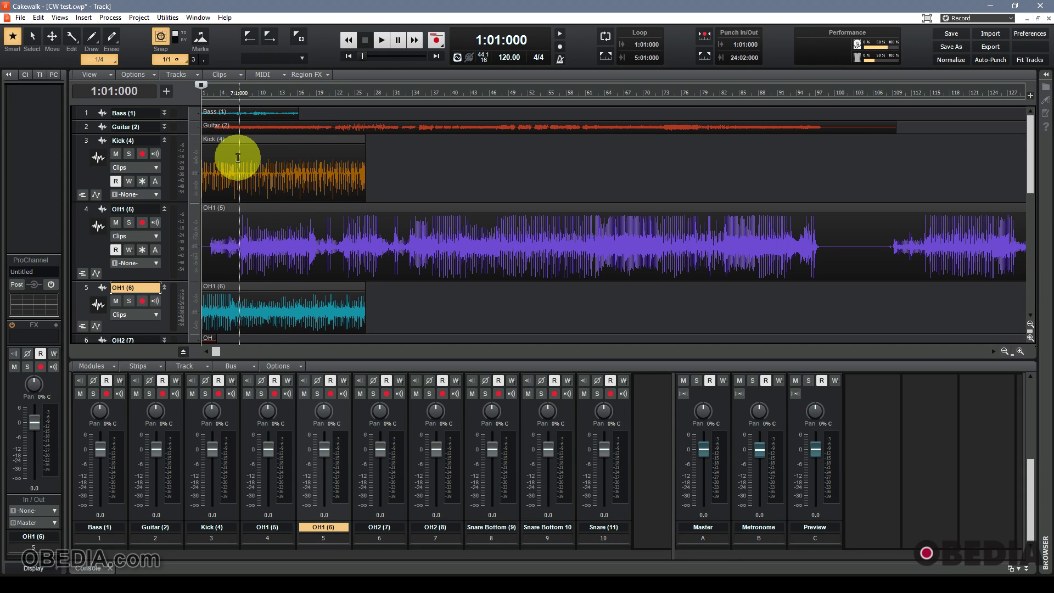
Step: Open Export Audio from the File menu and cancel it
left_click(19, 17)
mouse_move(36, 140)
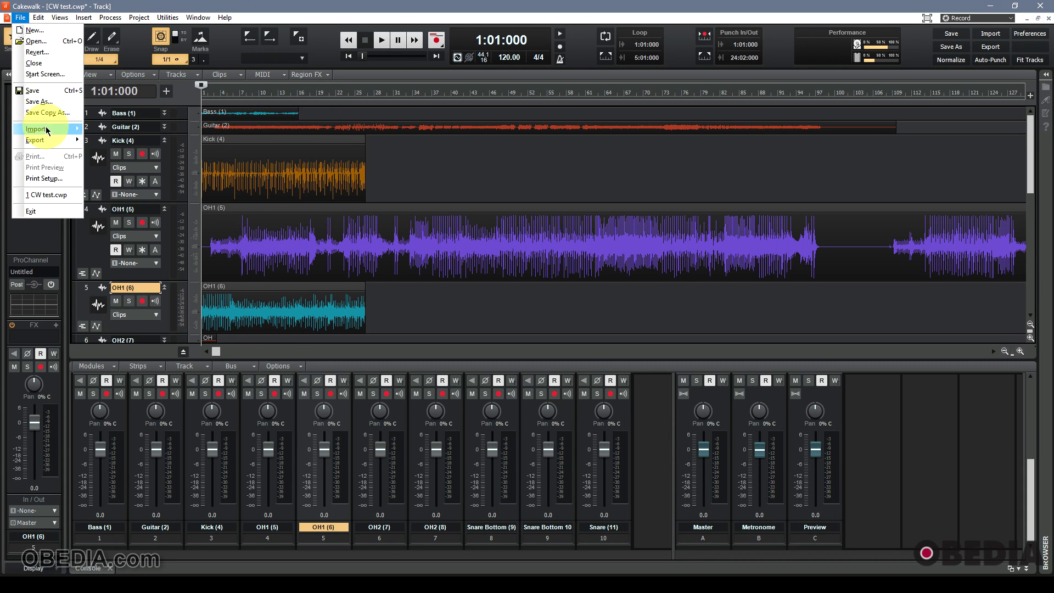
left_click(104, 140)
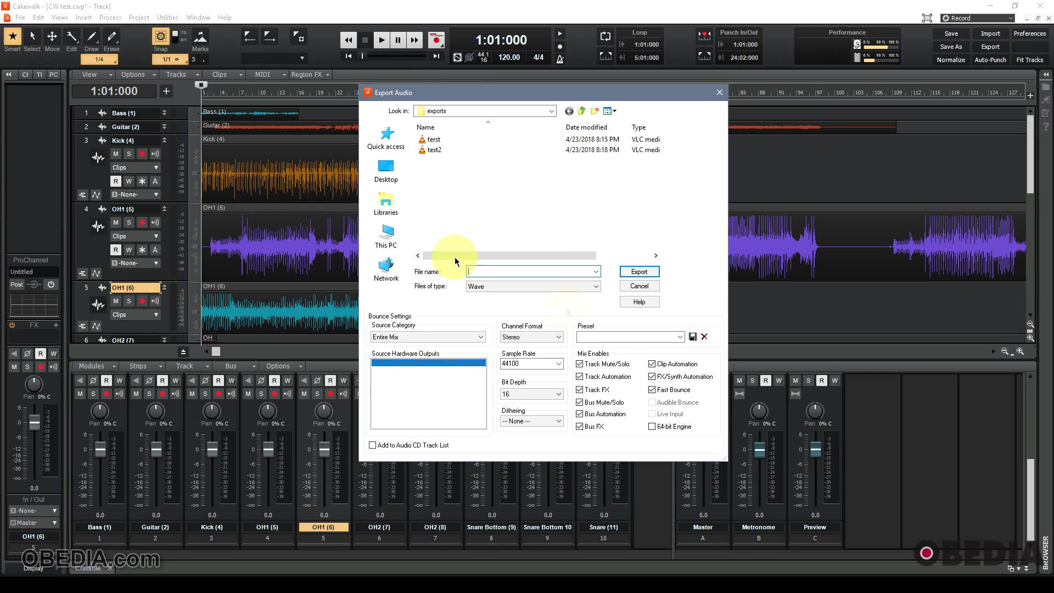
left_click(639, 287)
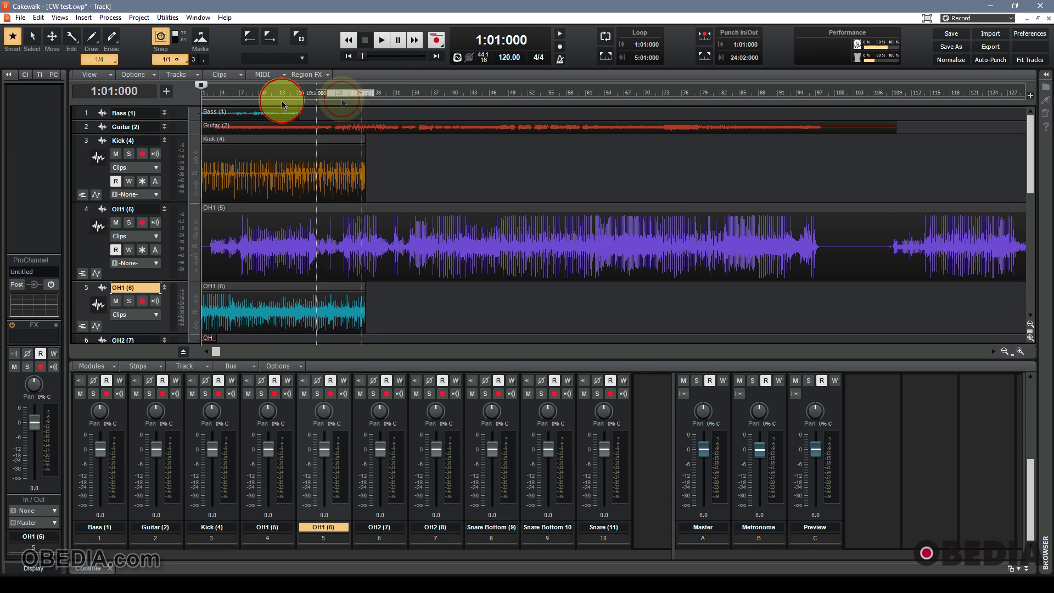
Step: Select all with Ctrl+A, clear it, then select the OH1 (6) clip and OH1 (5) and Kick tracks
key("ctrl+a")
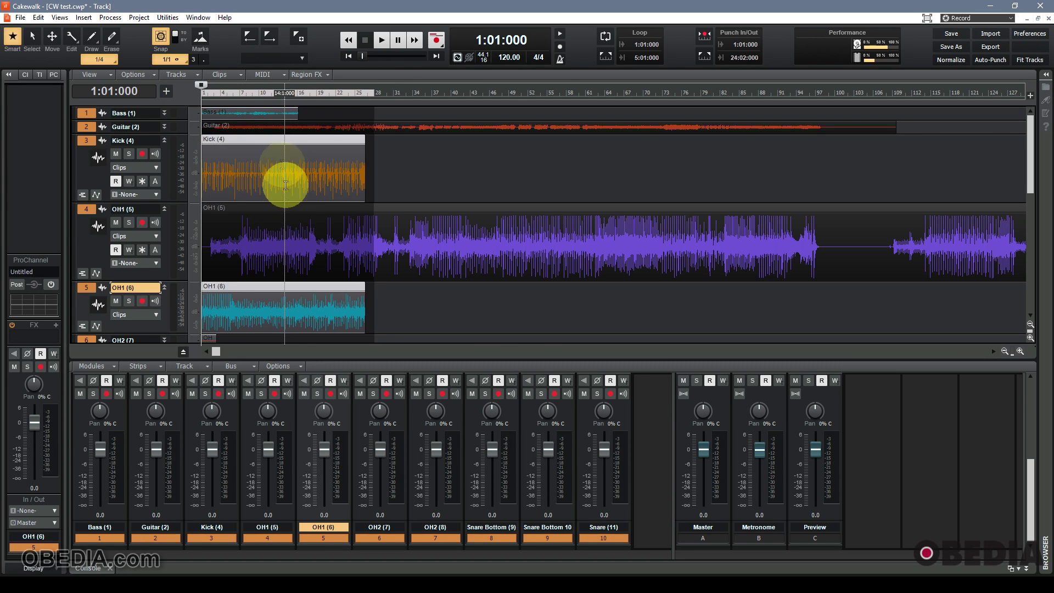
scroll(286, 210, "down", 3)
scroll(286, 212, "up", 3)
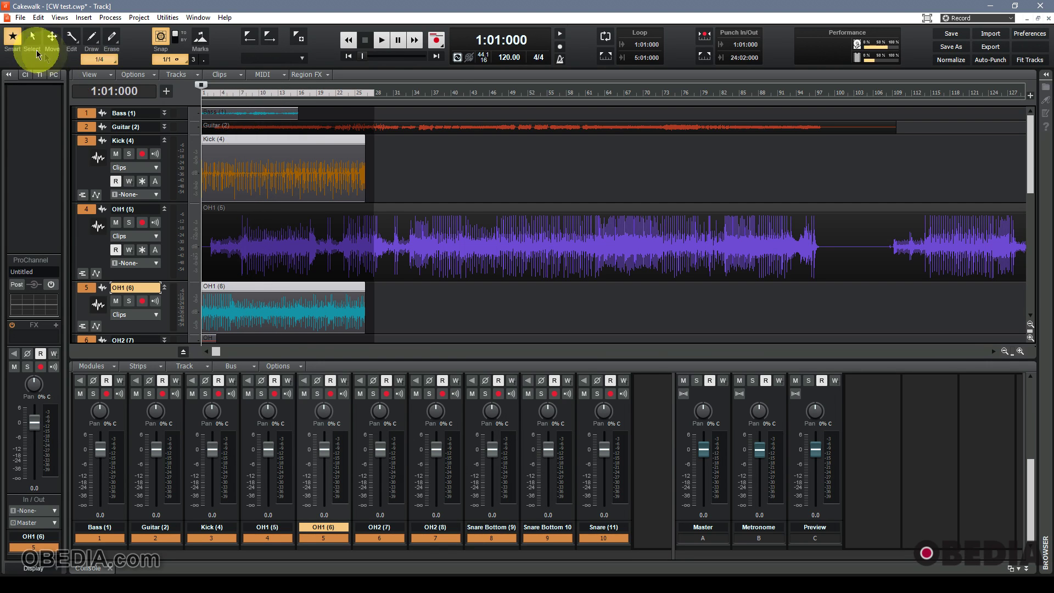
left_click(434, 174)
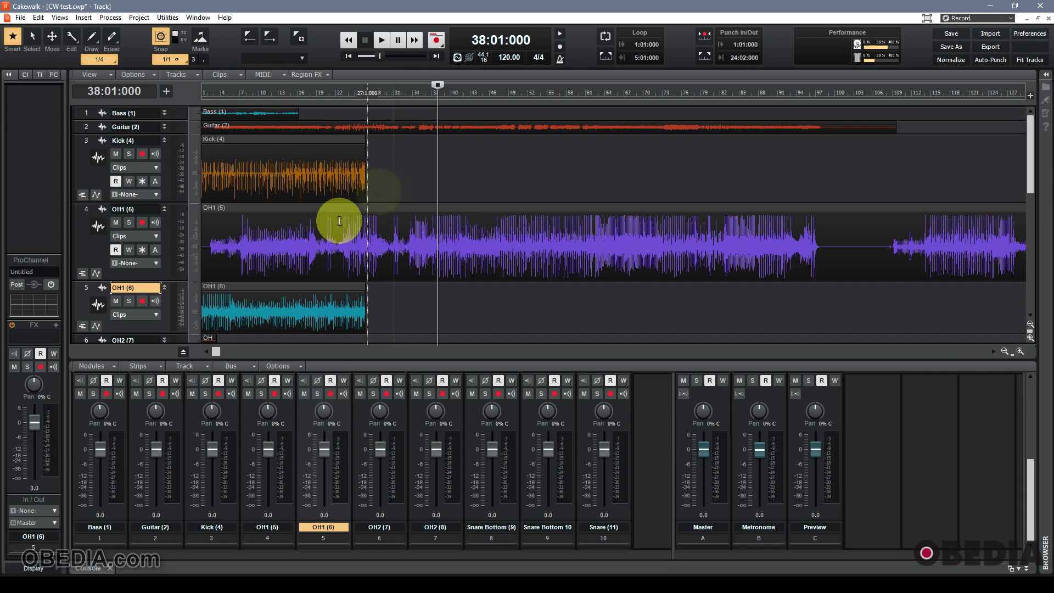
left_click(292, 283)
left_click(283, 238, "ctrl")
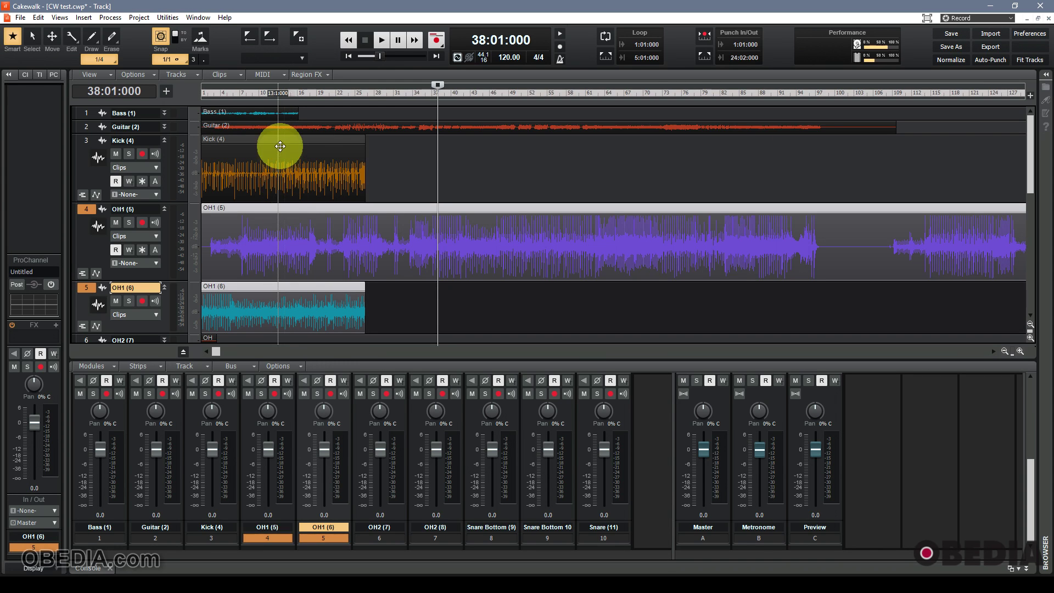
left_click(281, 173, "ctrl")
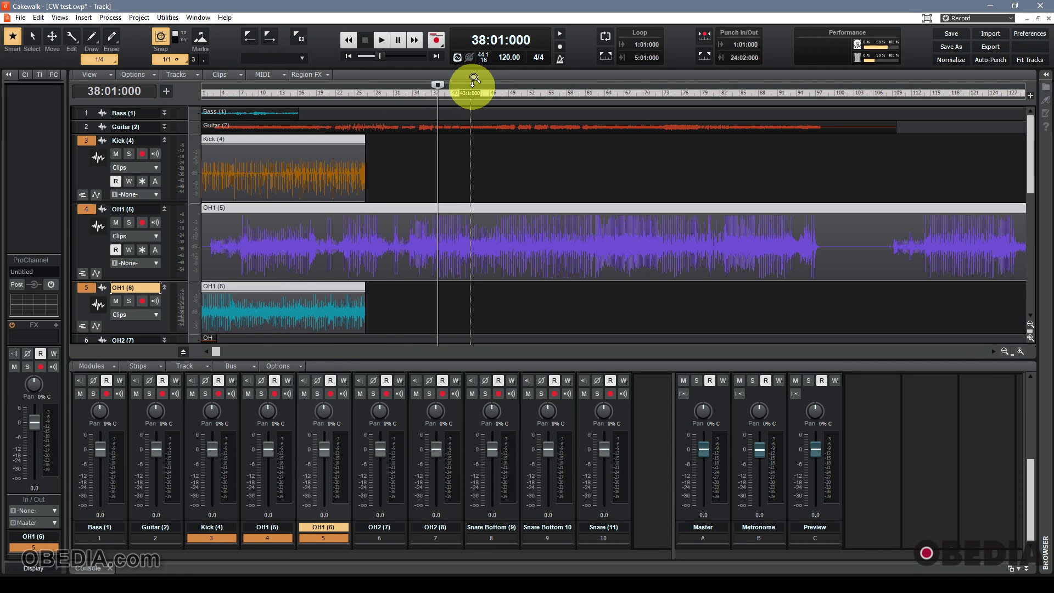
Step: Zoom the timeline out and in until all clips are shown
left_click_drag(475, 82, 471, 94)
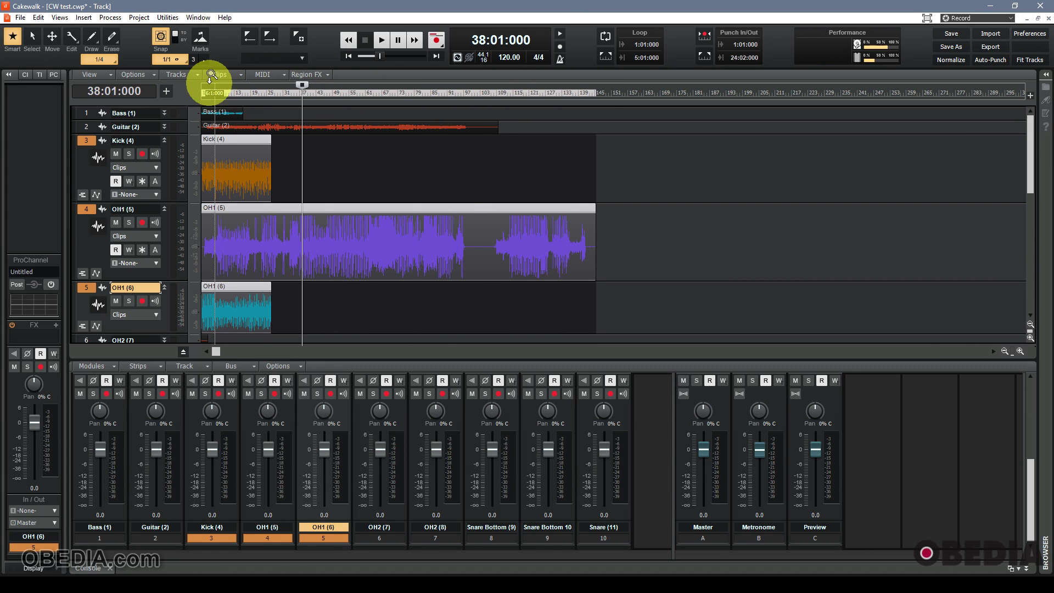
left_click_drag(212, 89, 384, 82)
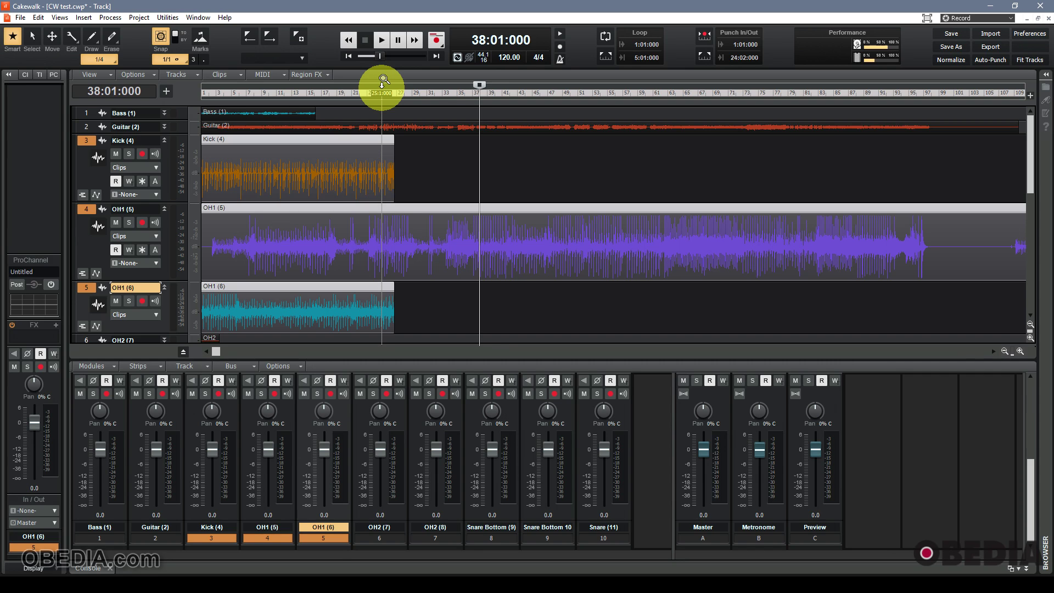
left_click_drag(381, 84, 381, 94)
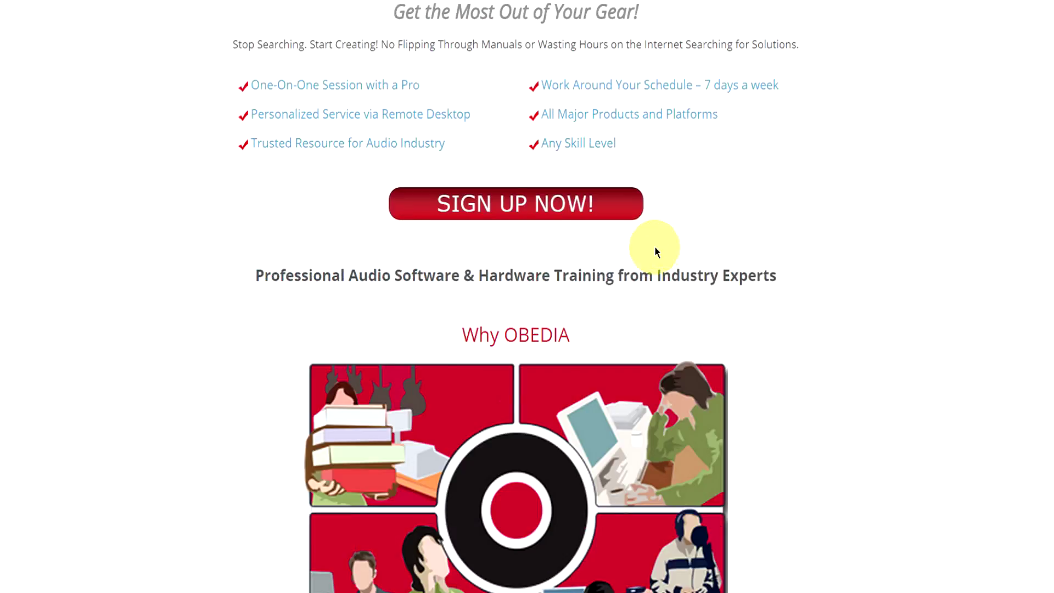
scroll(626, 268, "down", 10)
scroll(625, 267, "down", 5)
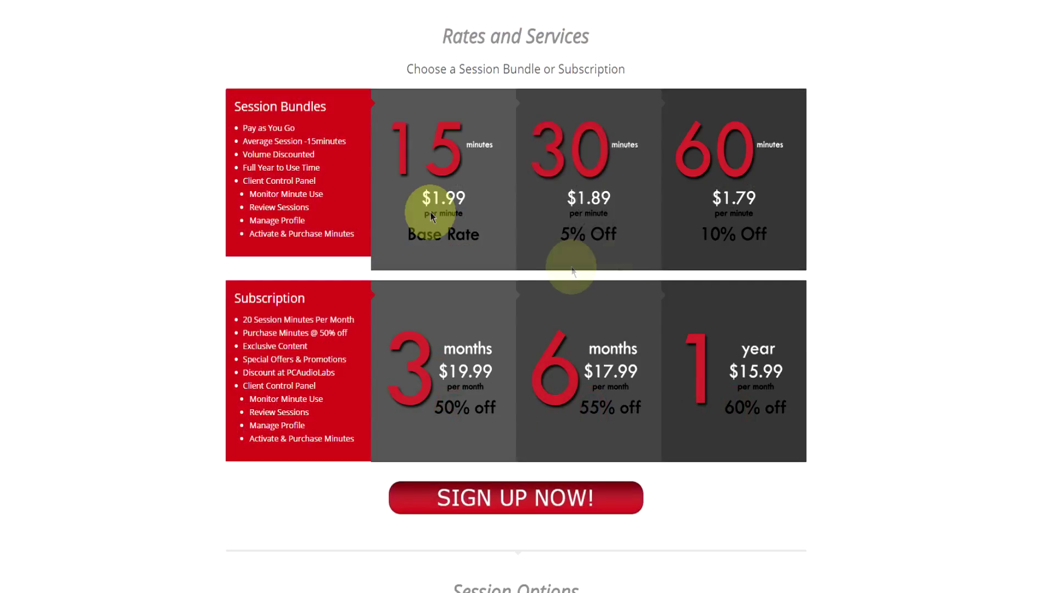